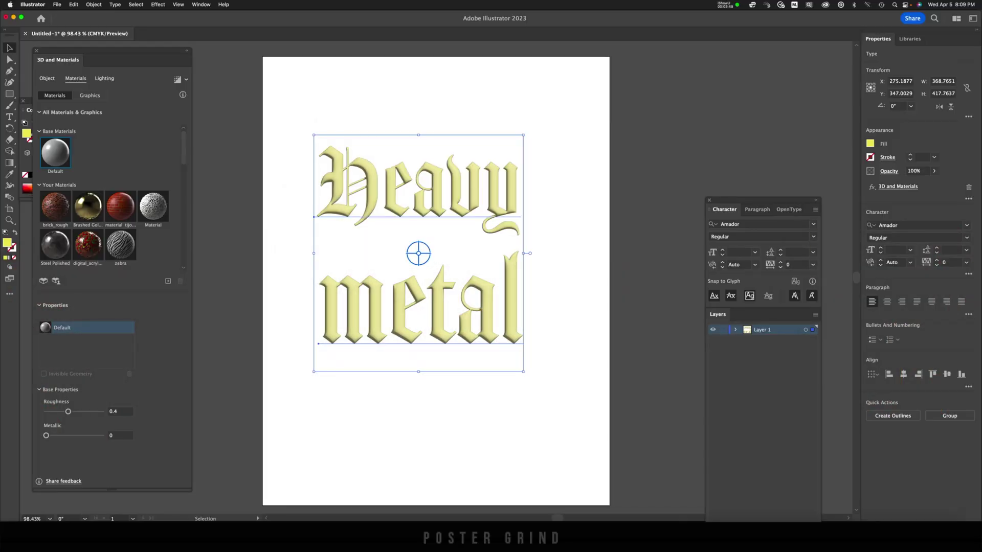
Apply the Steel Polished material to the inflated "Heavy metal" lettering and look through its parameters.
click(55, 244)
scroll(110, 393, up, 3)
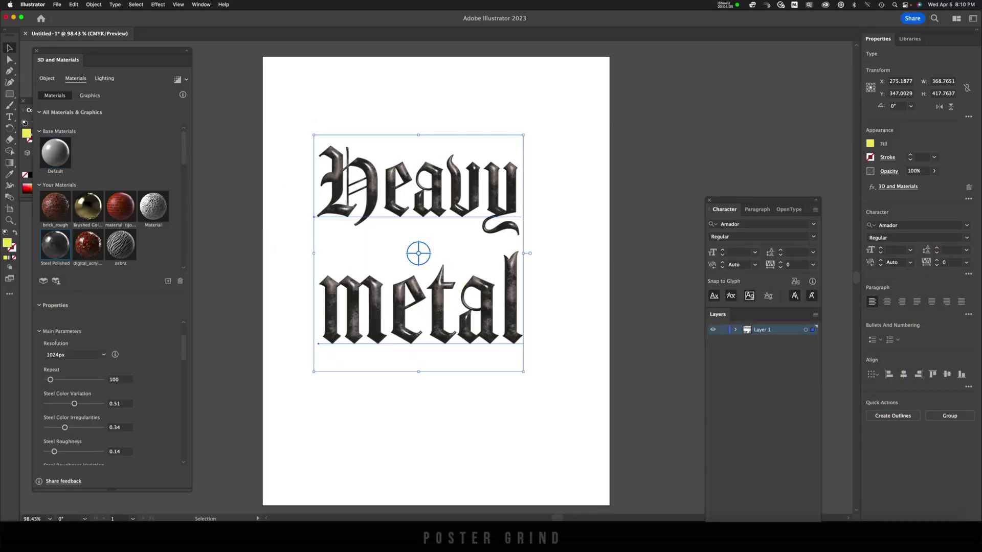
scroll(110, 393, down, 3)
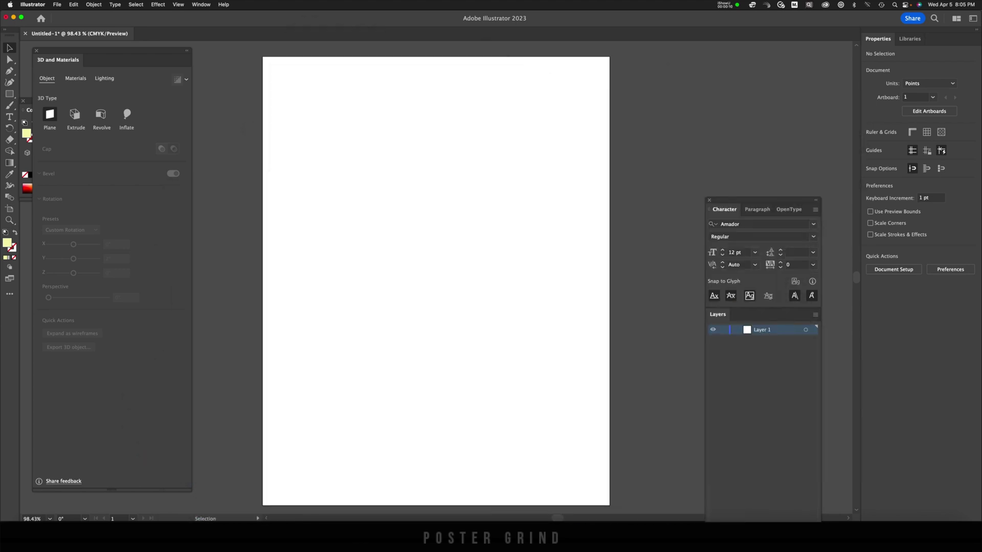
Add the word "Heavy" in the Amador font in the upper part of the artboard and enlarge it to about 195 pt.
key(t)
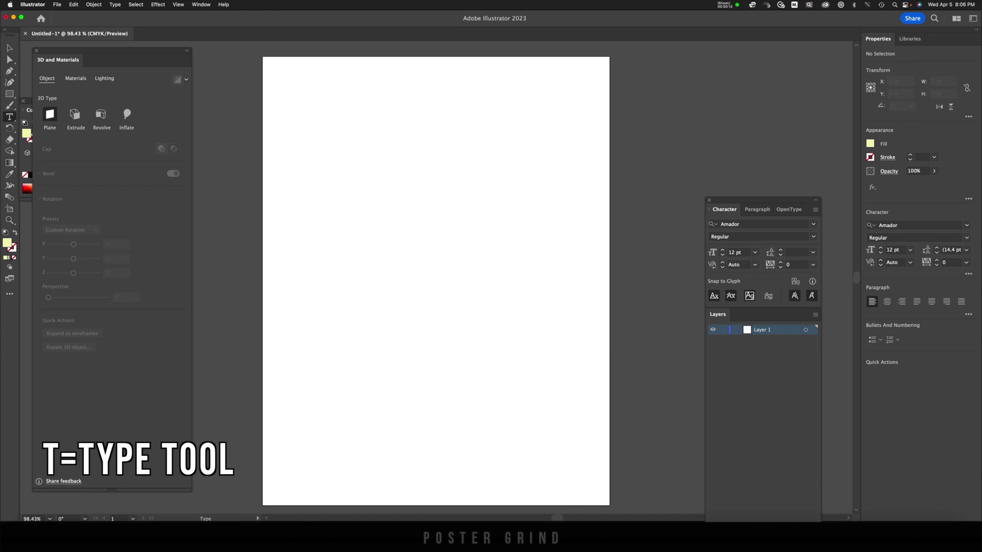
click(353, 196)
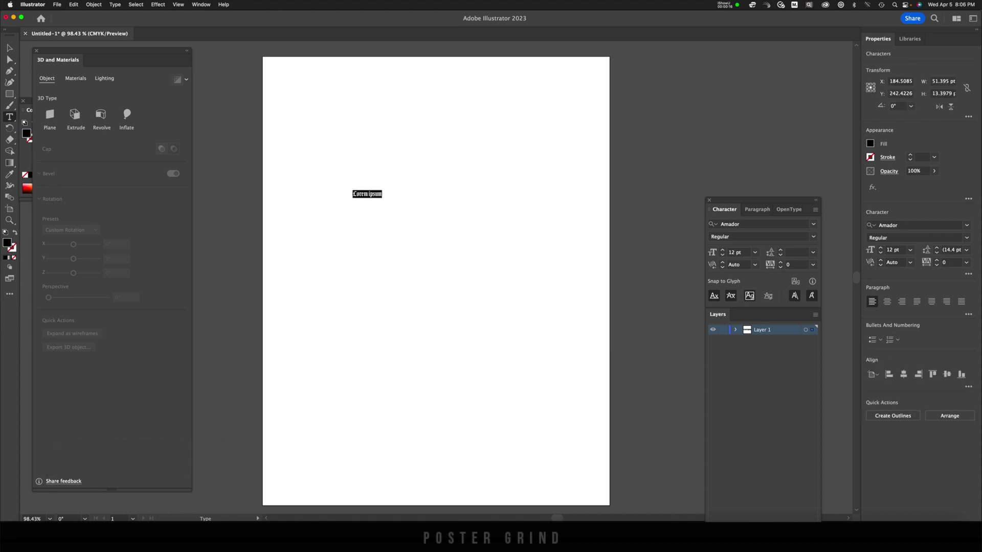
text(Heavy)
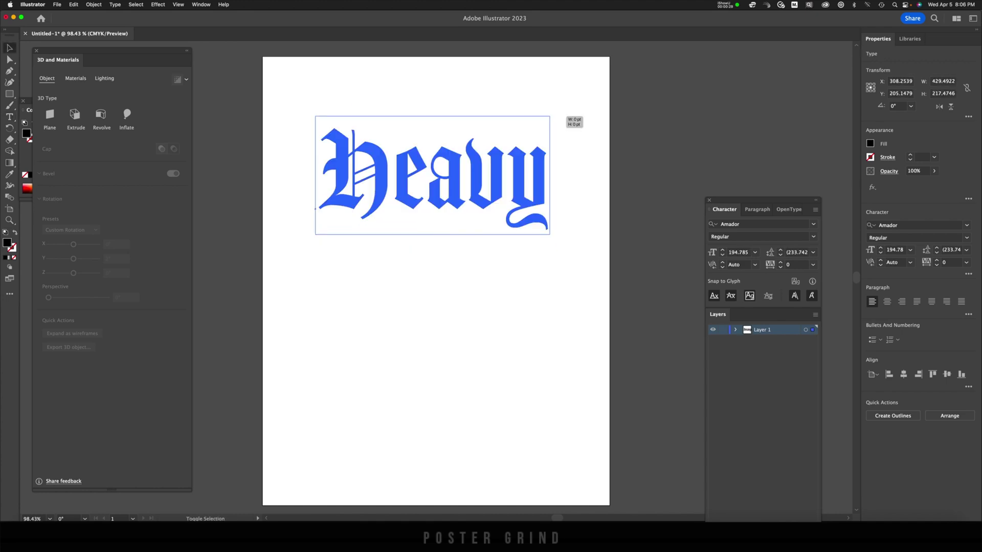
Add the word "metal" as a separate text object beneath "Heavy", sized to match its width.
key(t)
click(306, 284)
text(metal)
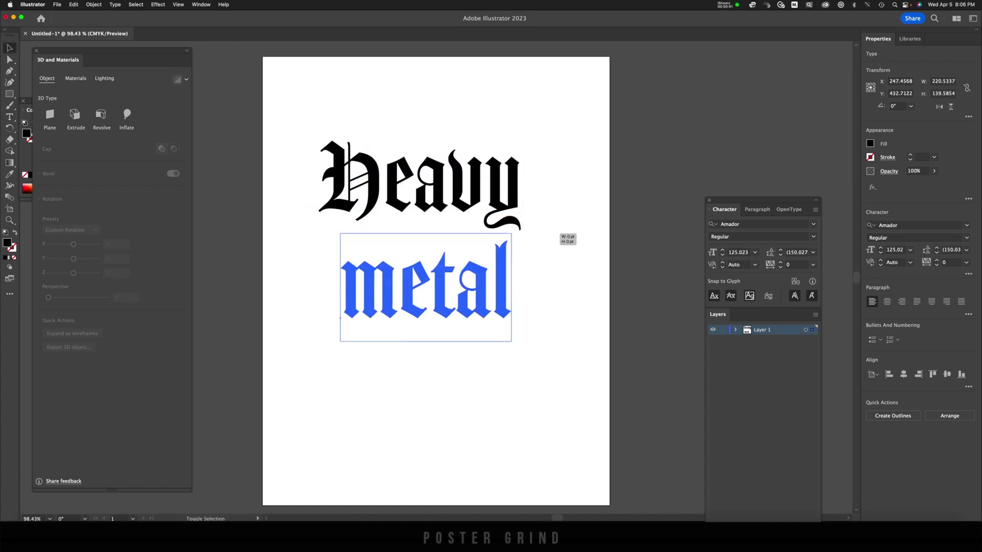
click(563, 241)
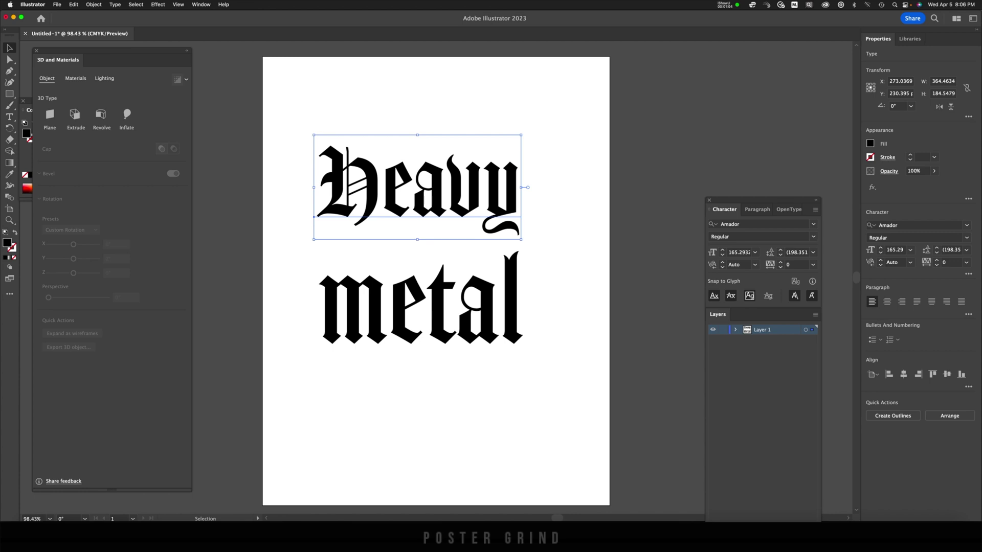
Fill both words, "Heavy" and "metal", with the pale yellow color F4E484, then deselect them.
drag(346, 118, 530, 357)
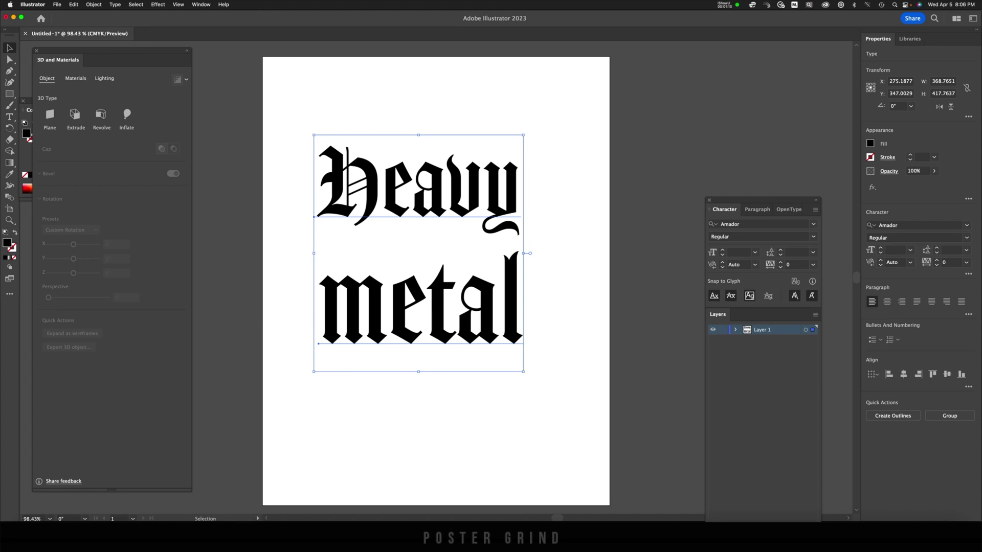
double_click(7, 243)
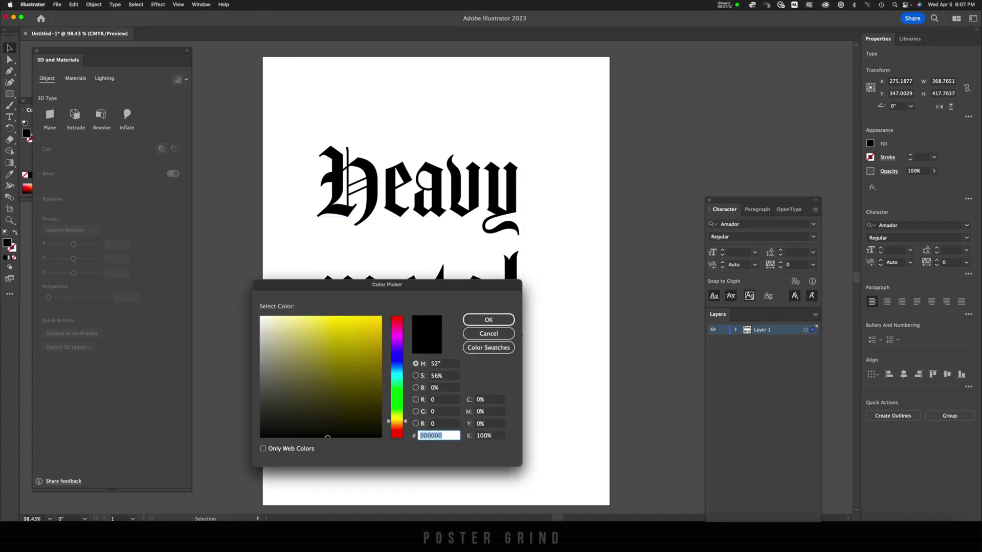
text(F4E484)
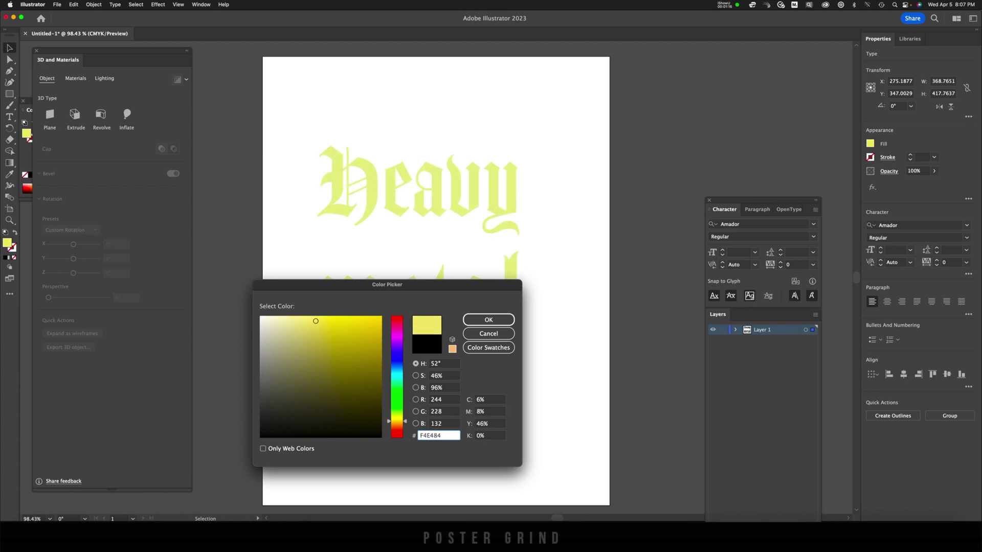
key(Return)
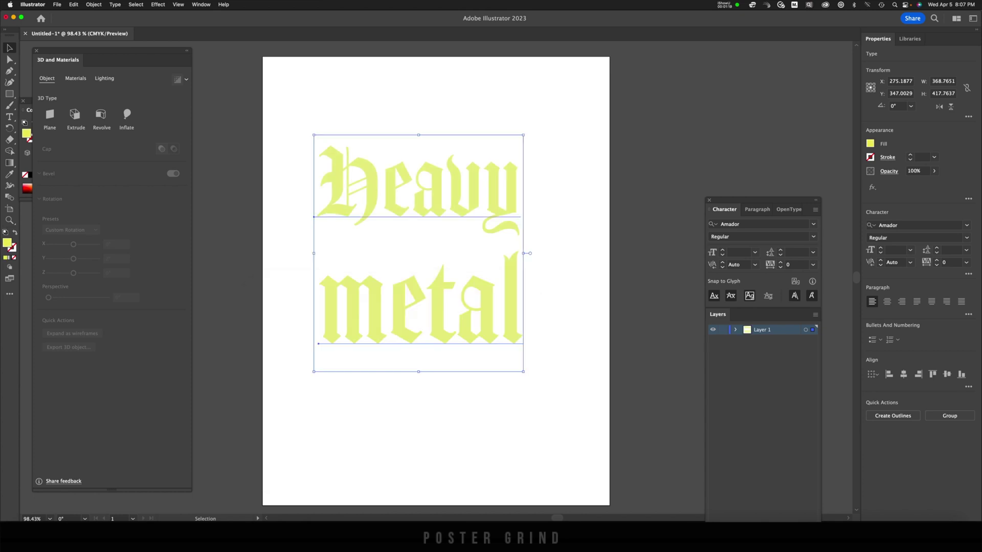
key(super+shift+a)
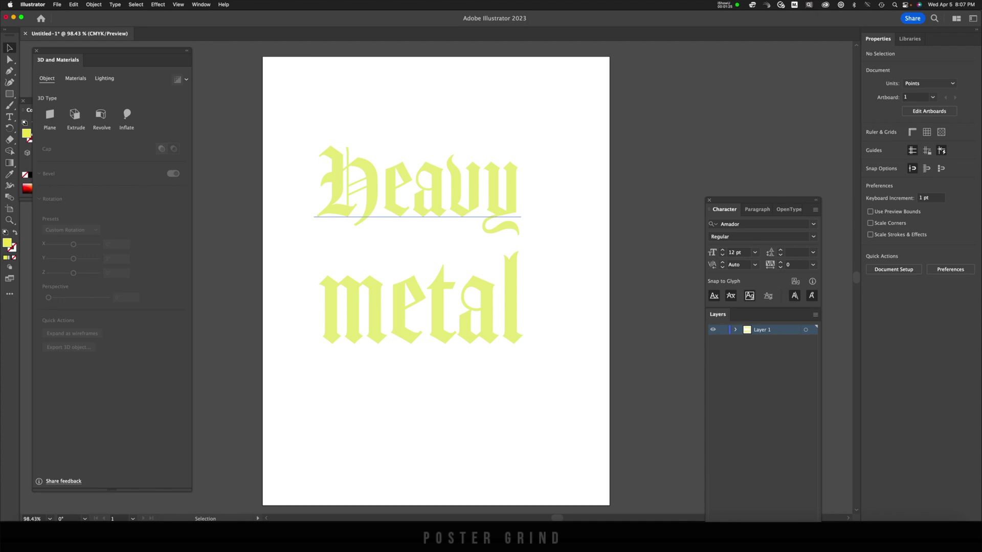
Apply the Inflate 3D effect to both words and set the Y rotation to 2°.
key(super+a)
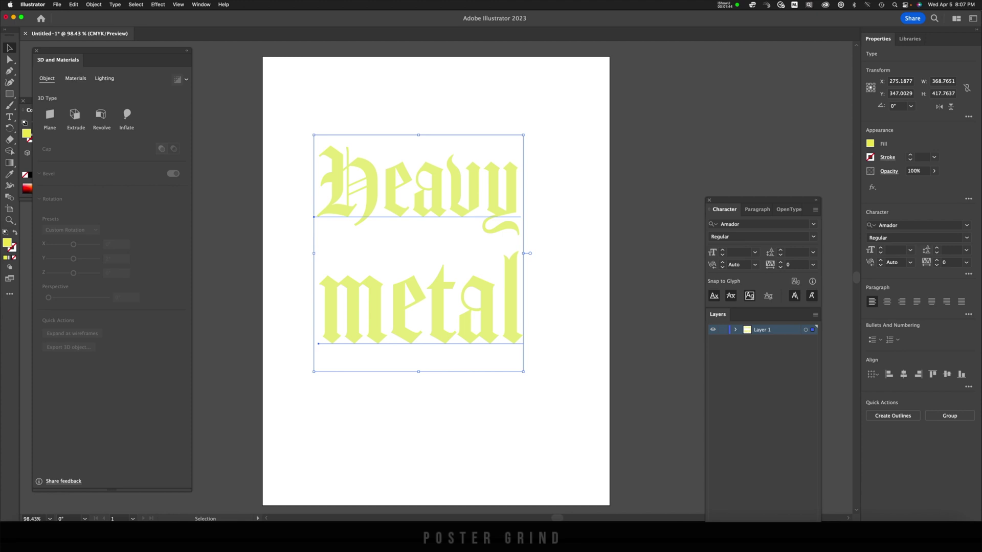
click(201, 4)
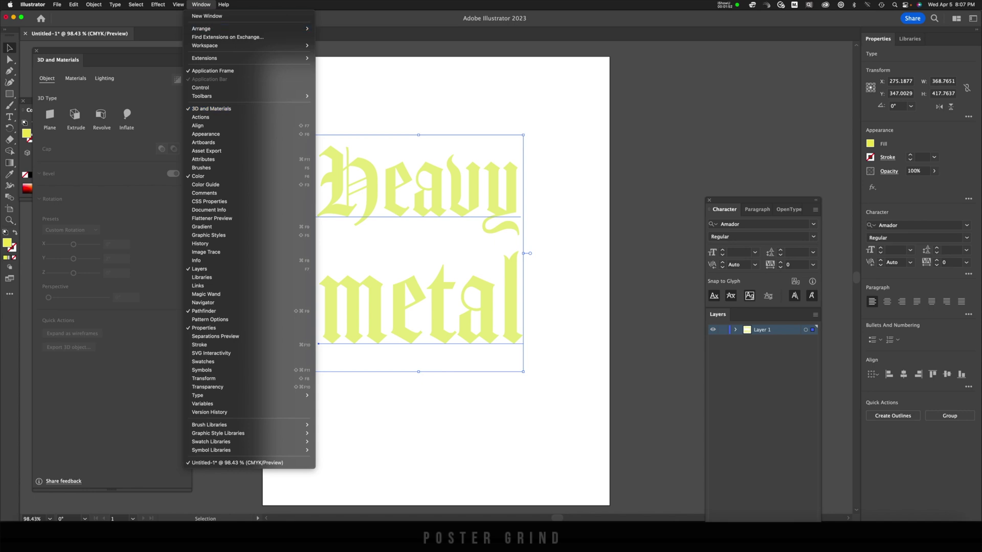
key(Escape)
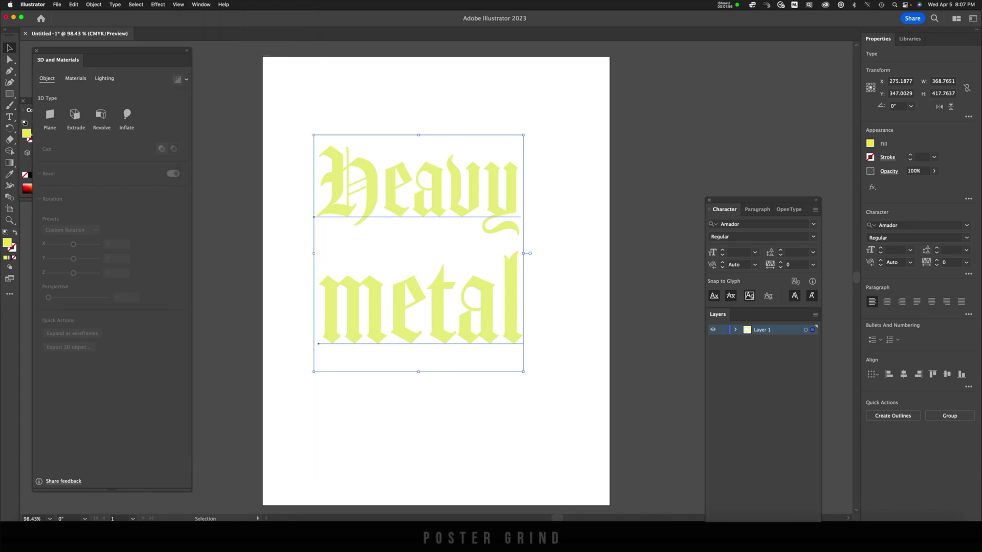
click(127, 114)
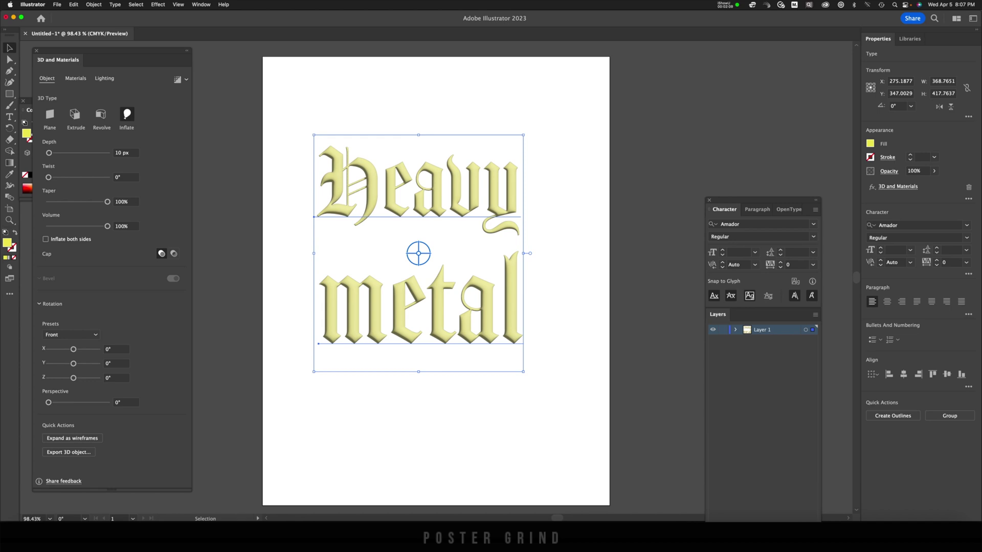
click(73, 363)
text(2)
key(Return)
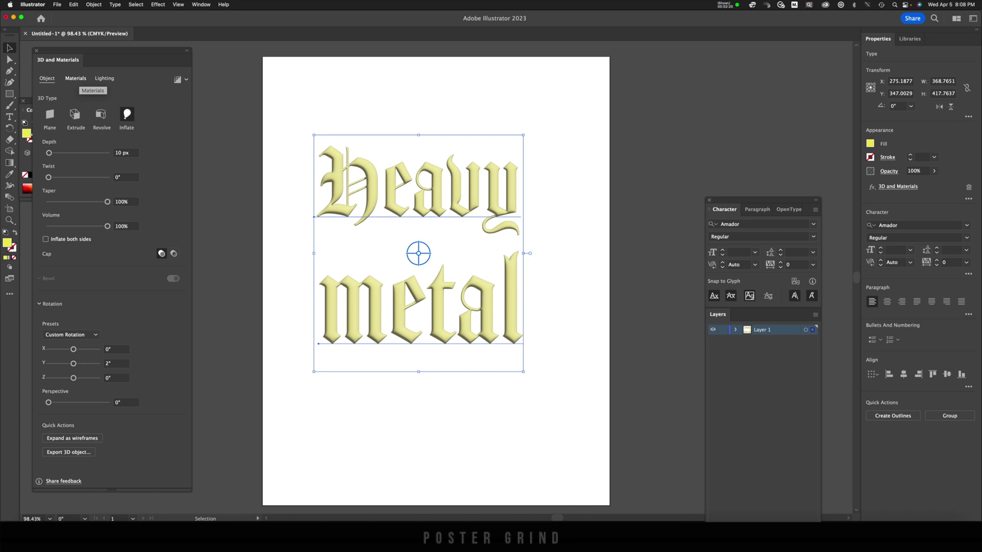
Look through the base, personal and Adobe Substance materials available for the 3D text.
click(76, 79)
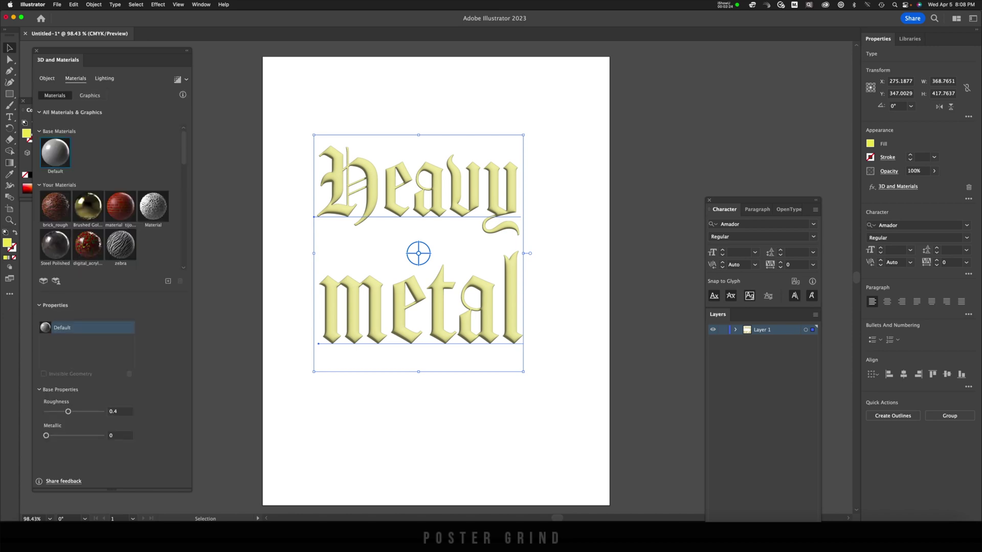
scroll(104, 199, down, 10)
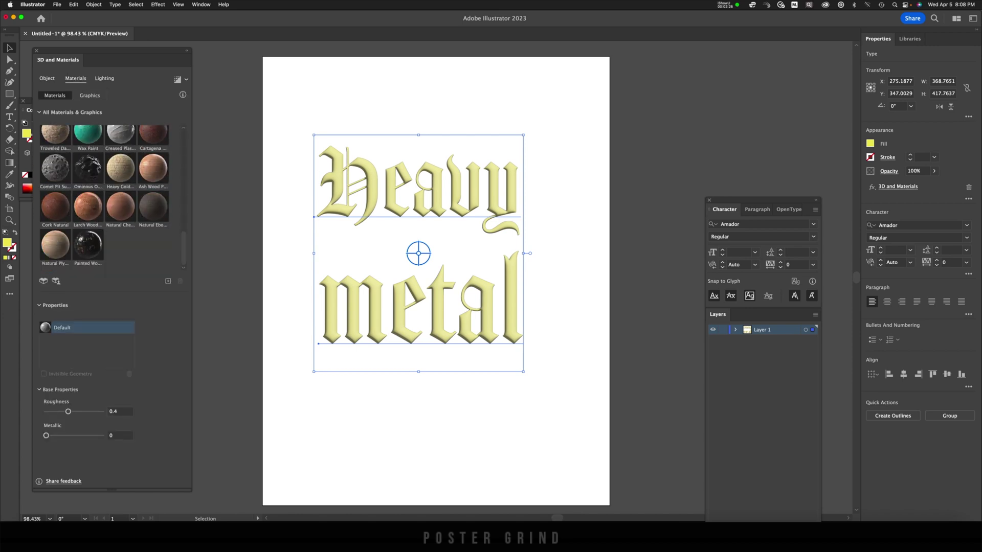
scroll(104, 199, up, 5)
scroll(105, 198, up, 5)
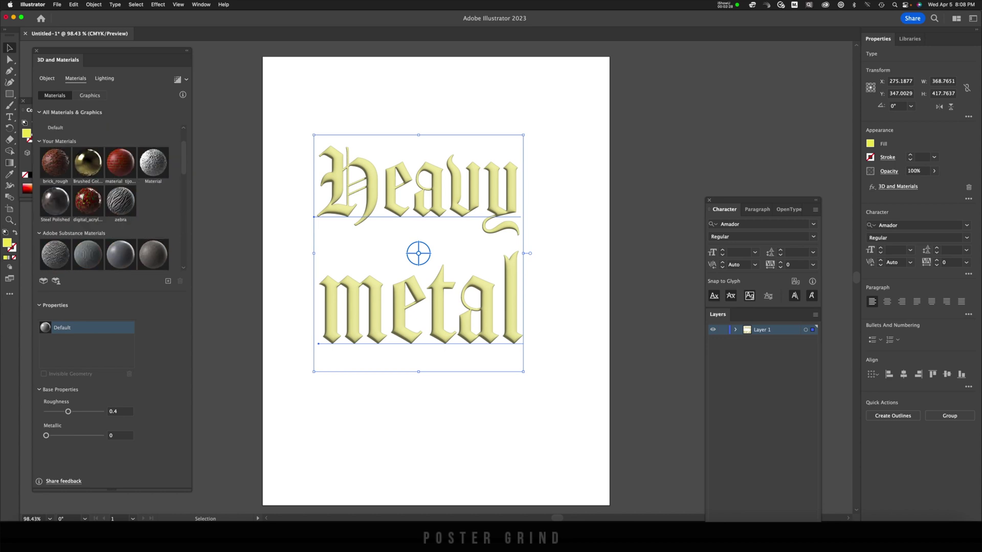
scroll(104, 198, up, 2)
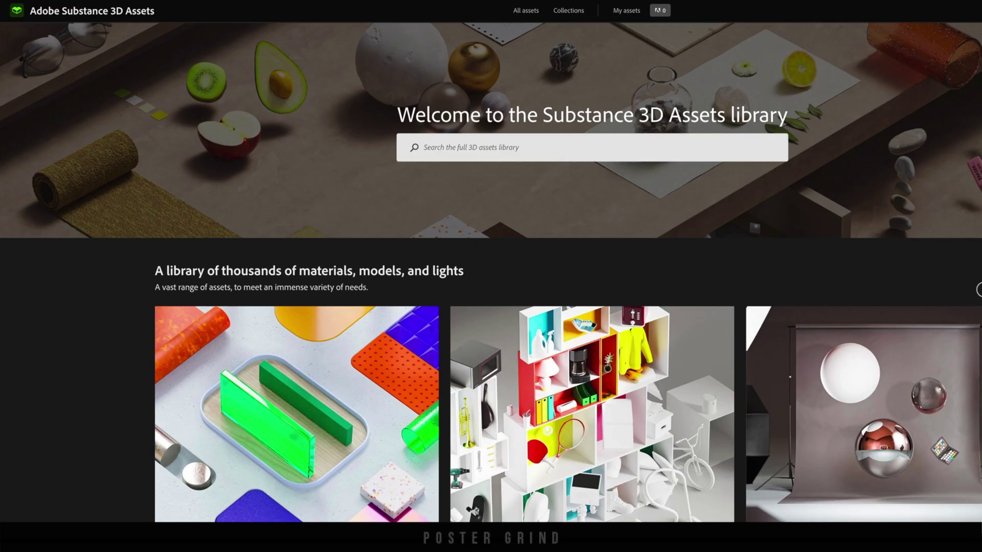
In the Adobe Substance 3D Assets website, filter the materials to free ones and browse them.
scroll(251, 312, down, 2)
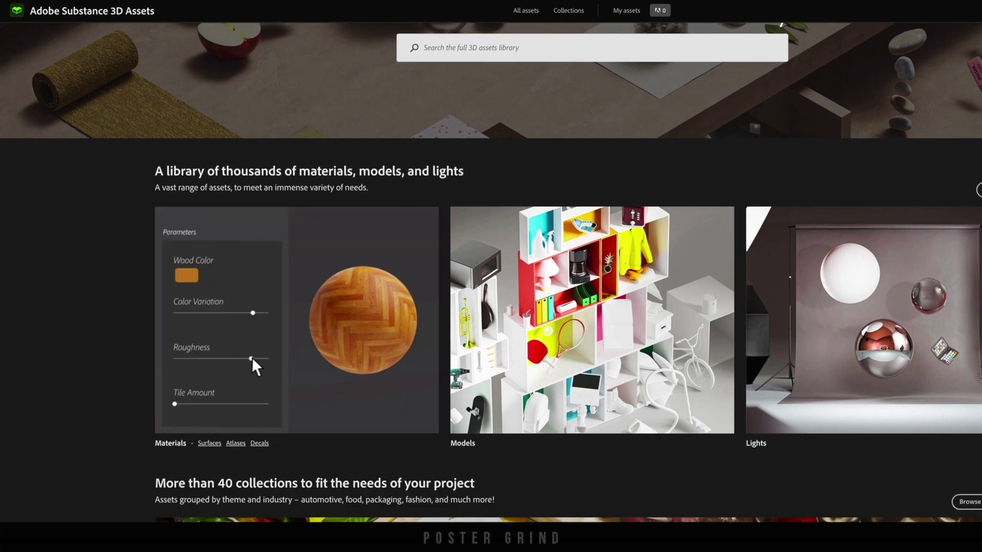
click(362, 347)
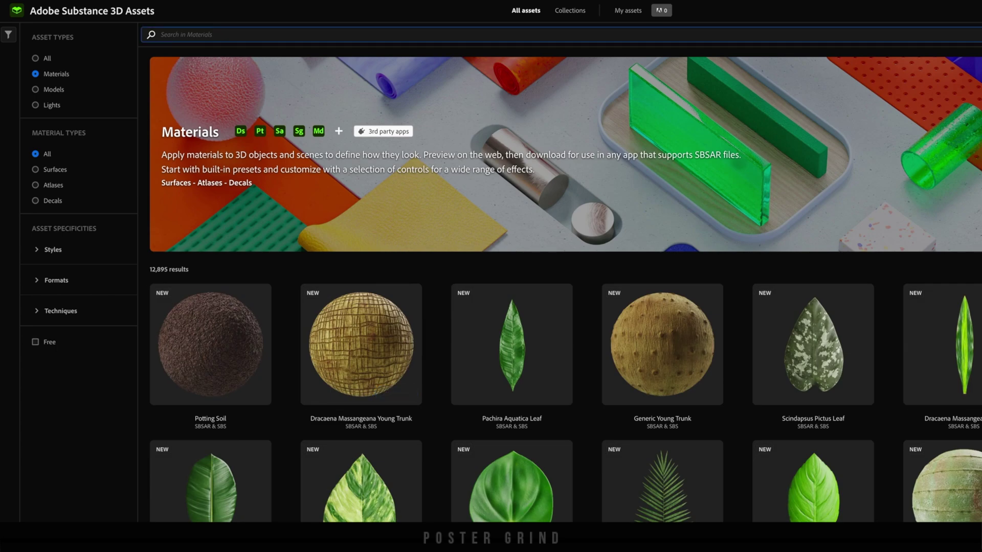
click(35, 342)
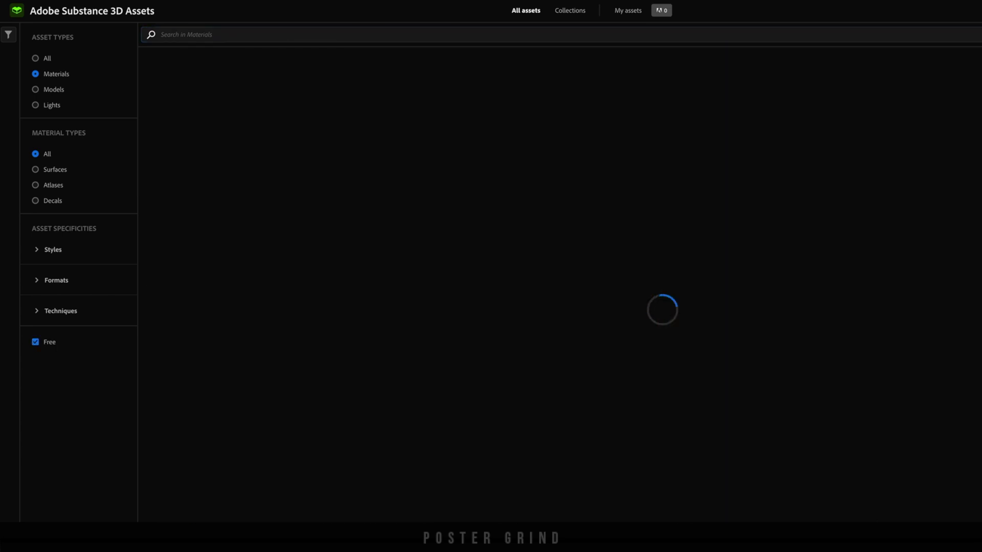
scroll(565, 290, down, 1)
scroll(563, 307, down, 10)
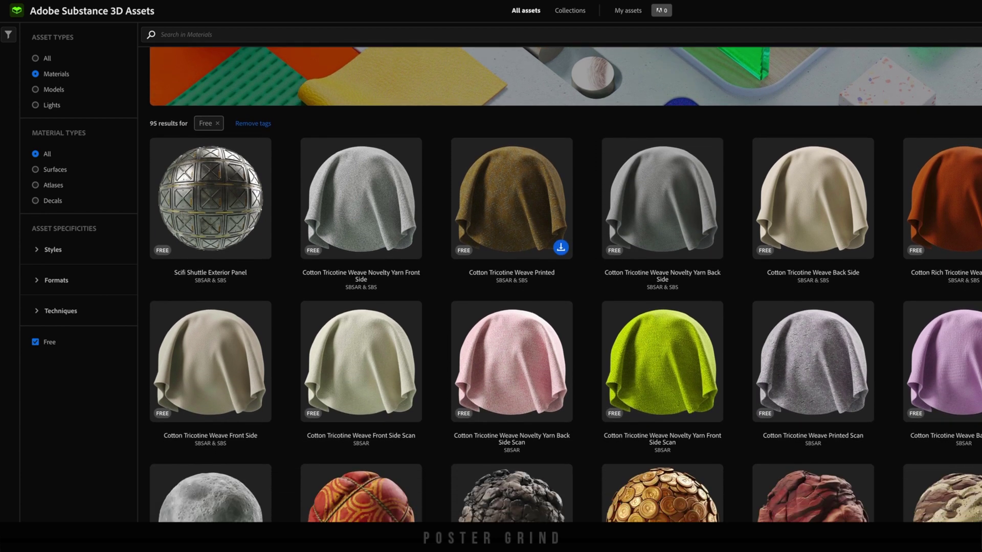
scroll(511, 286, down, 2)
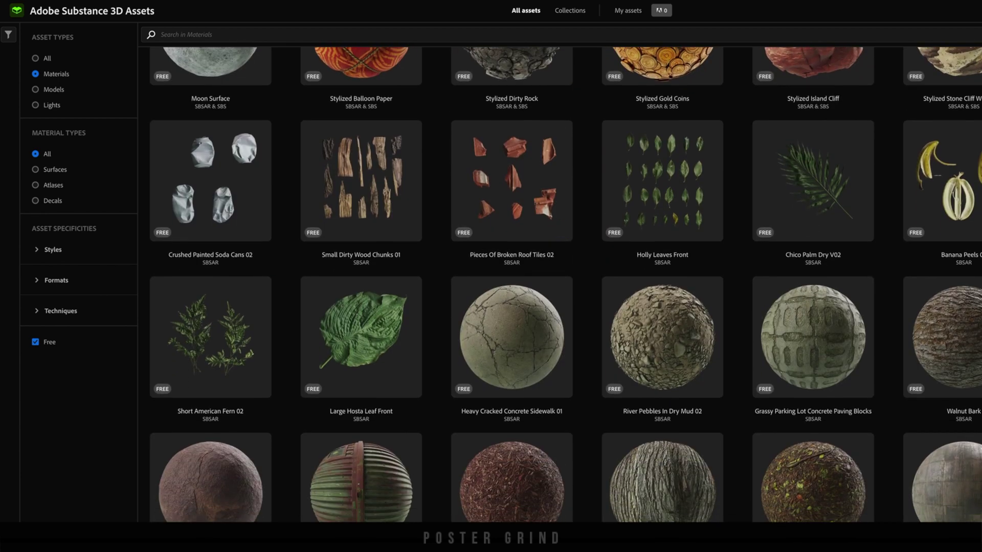
scroll(511, 230, down, 10)
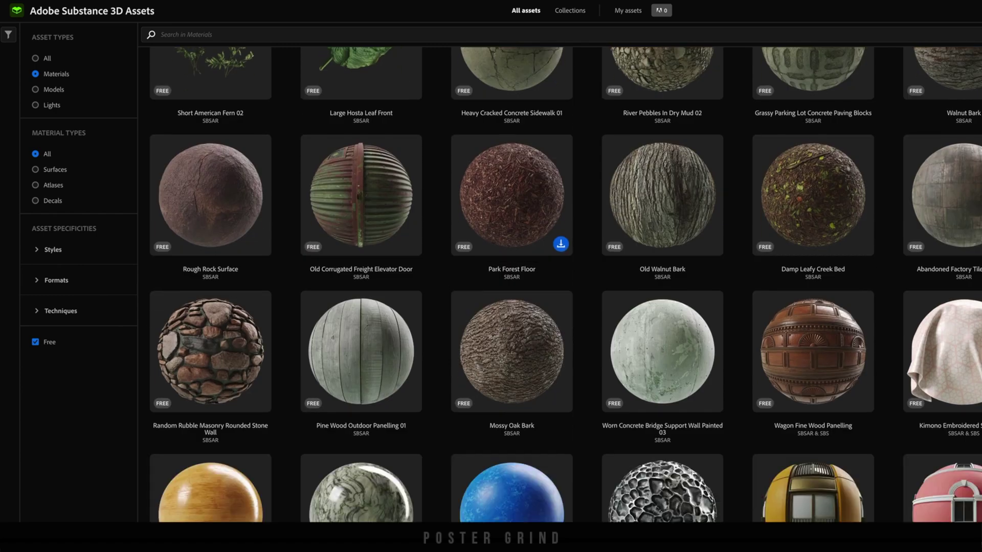
scroll(512, 230, down, 10)
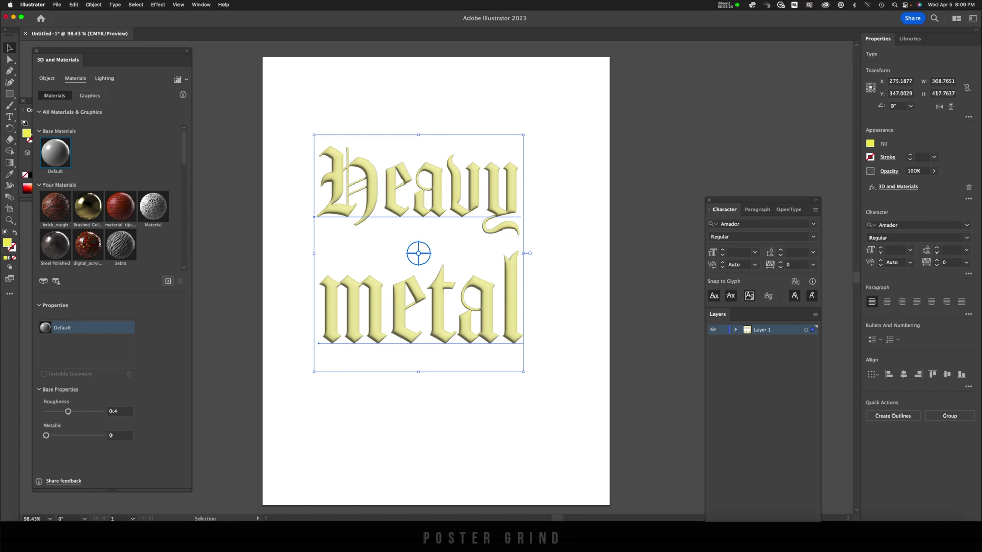
In Illustrator, add the material file steel_polished.sbsar and apply Steel Polished to the 3D lettering.
click(168, 281)
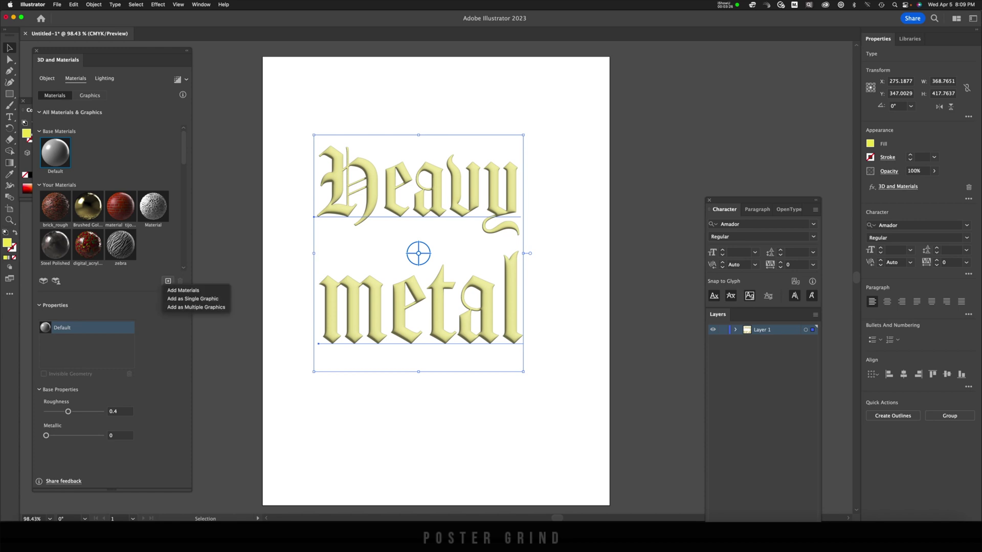
click(183, 290)
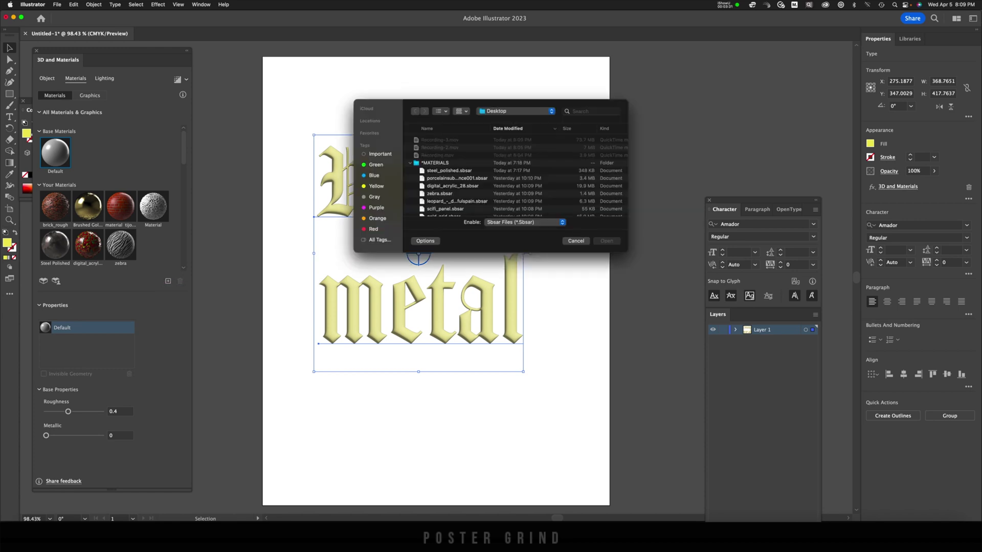
click(449, 170)
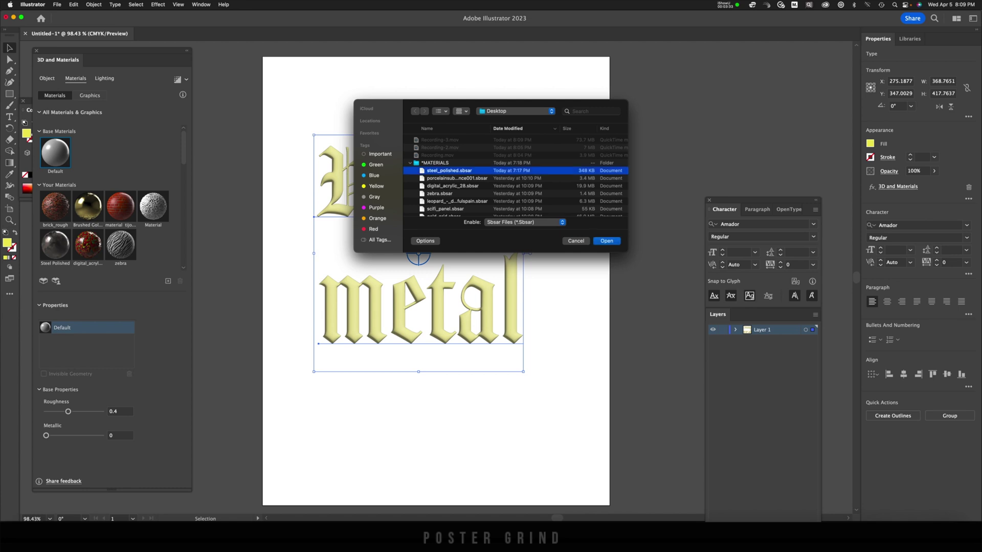
key(Return)
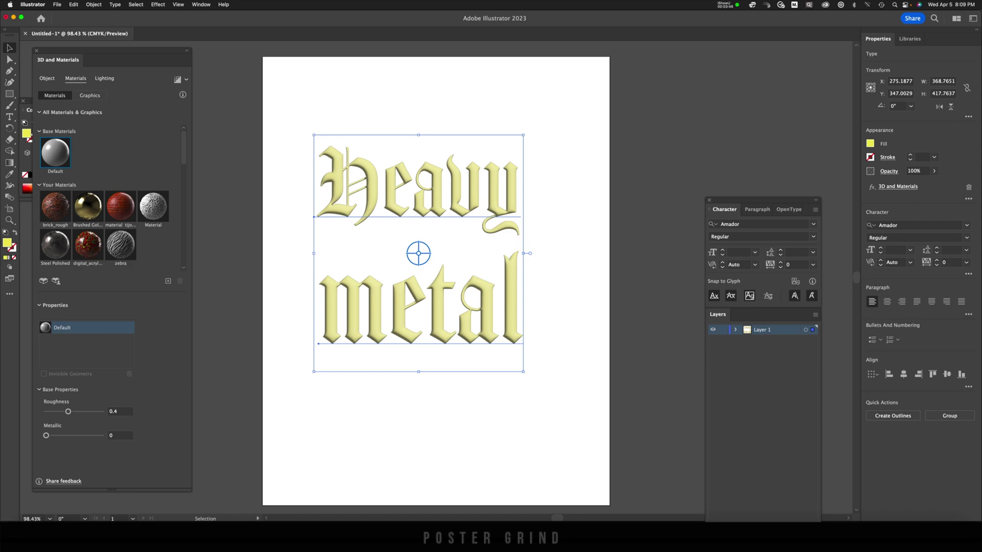
click(55, 245)
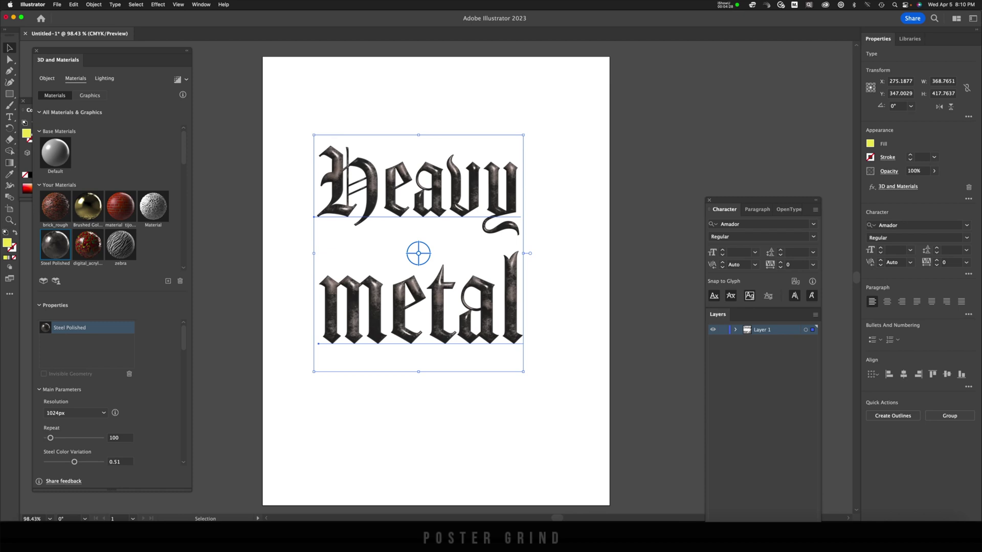
Set the Steel Roughness of the Steel Polished material to 0.11.
scroll(108, 393, down, 1)
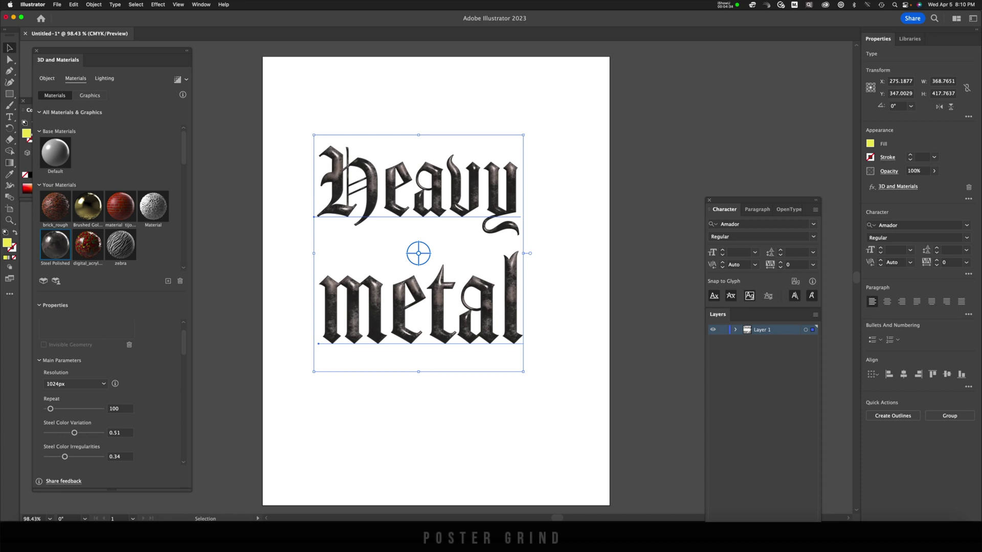
scroll(108, 392, down, 5)
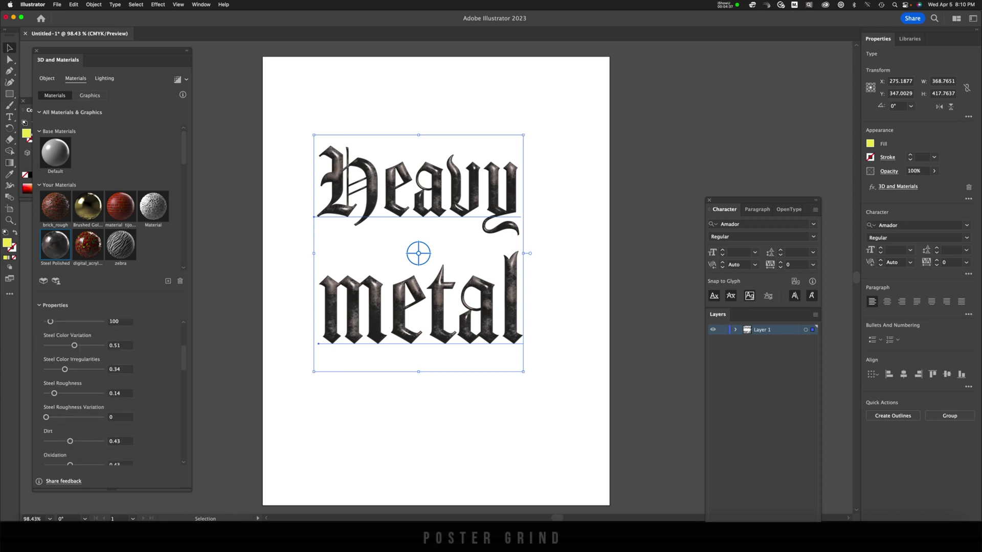
drag(55, 393, 52, 394)
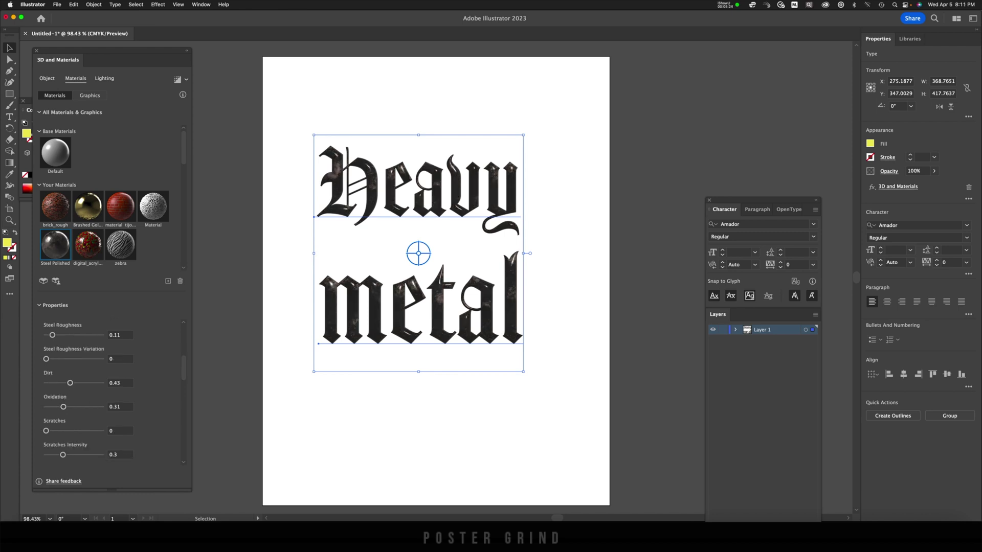
Set the steel material's Polish Roughness to 1 and increase its Erase Stain value.
drag(73, 398, 102, 398)
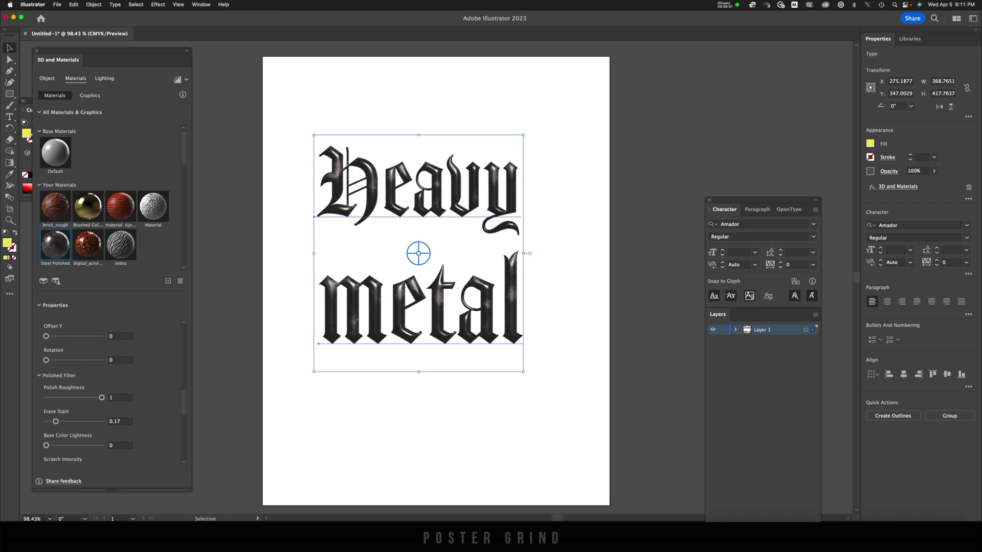
drag(55, 422, 93, 421)
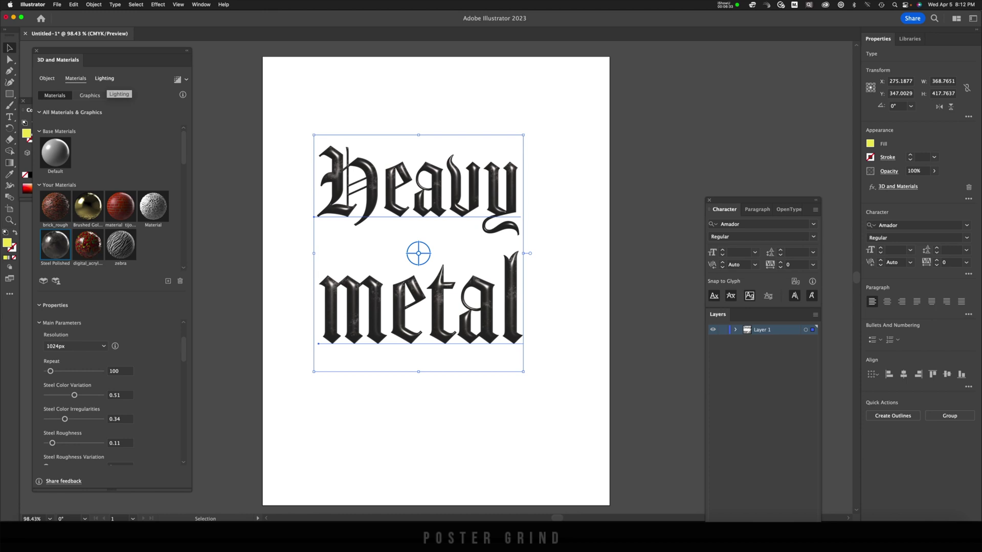
Add a second light to the 3D text with rotation 112.933°, height 31° and softness 0%, and set the ambient light intensity to 22%.
click(104, 78)
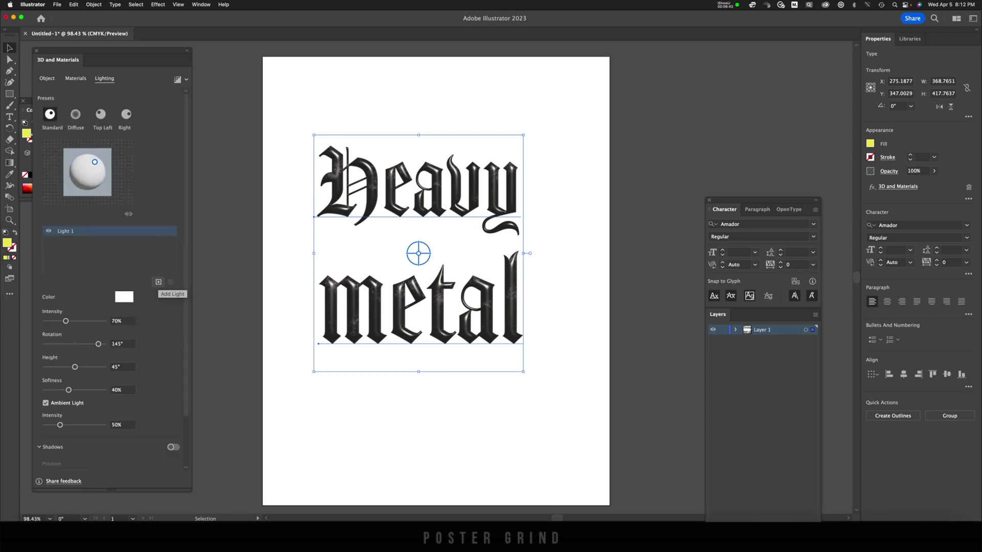
click(158, 282)
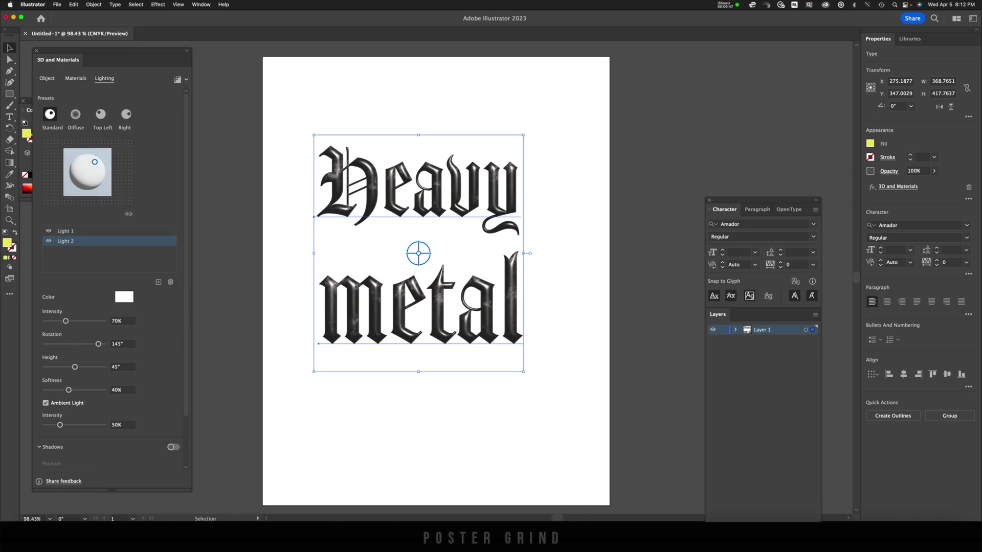
drag(95, 162, 99, 167)
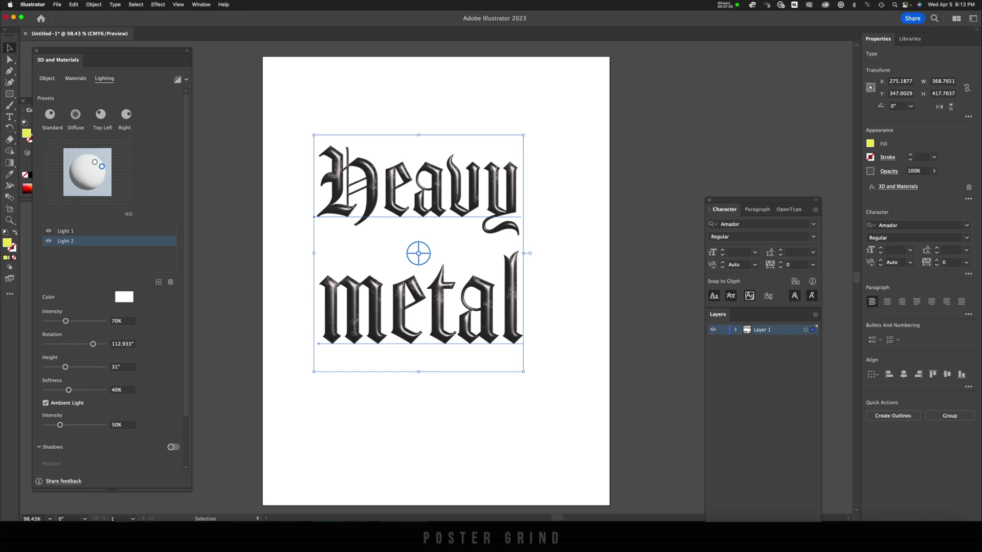
drag(68, 390, 45, 390)
drag(59, 425, 52, 425)
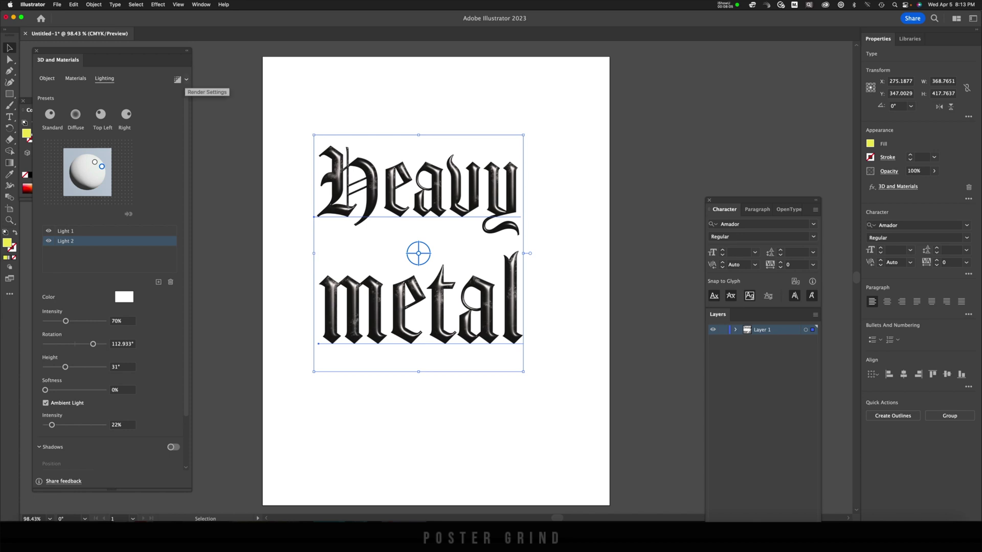
Enable ray tracing at High quality with Reduce Noise and render the 3D lettering.
click(181, 79)
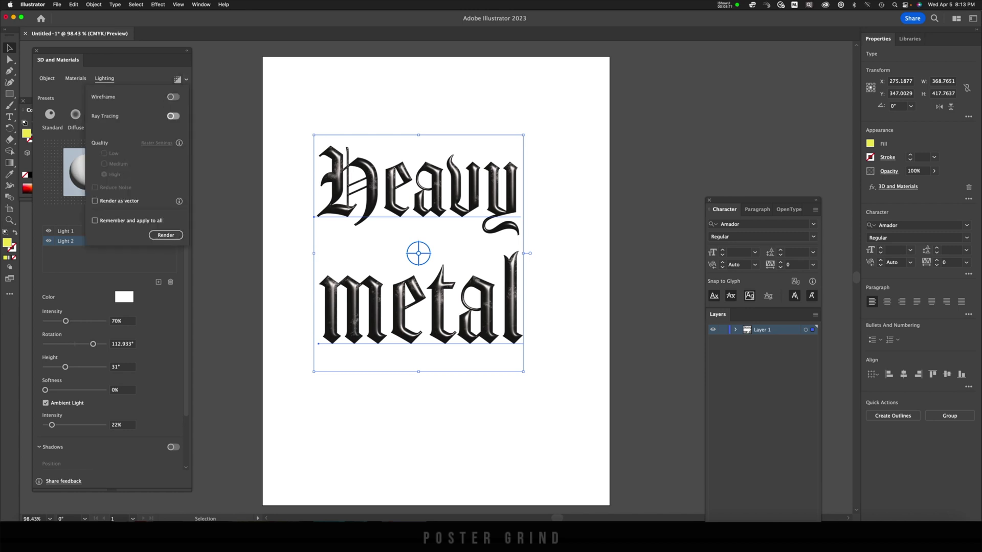
click(174, 116)
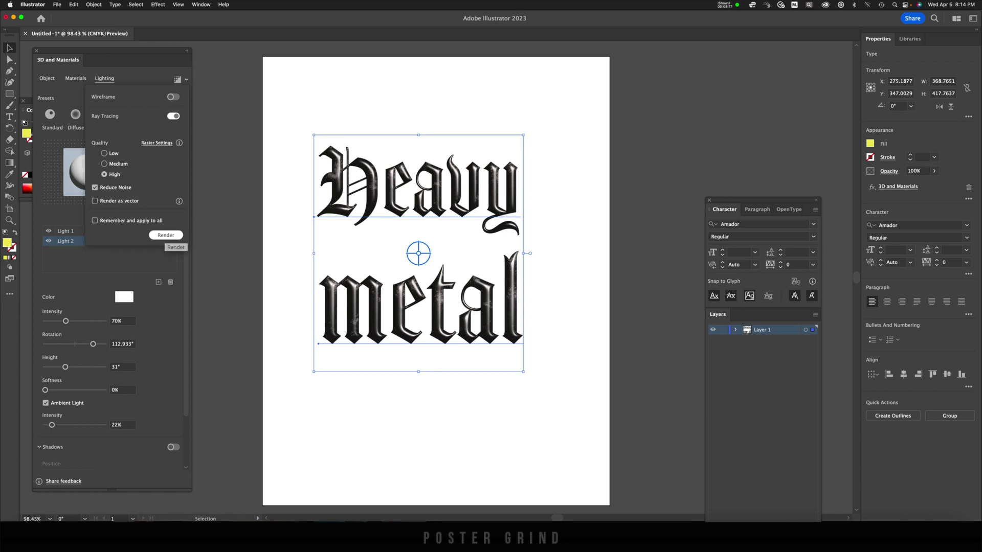
click(165, 235)
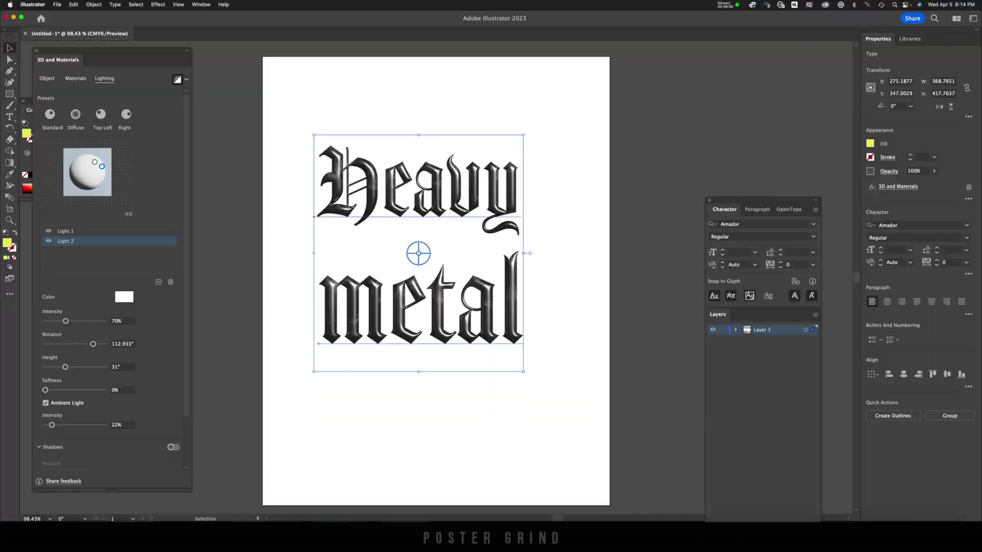
Copy the rendered word "Heavy" and paste it into the POLISHED_STEEL_01 document in Photoshop as a Smart Object.
key(super+shift+a)
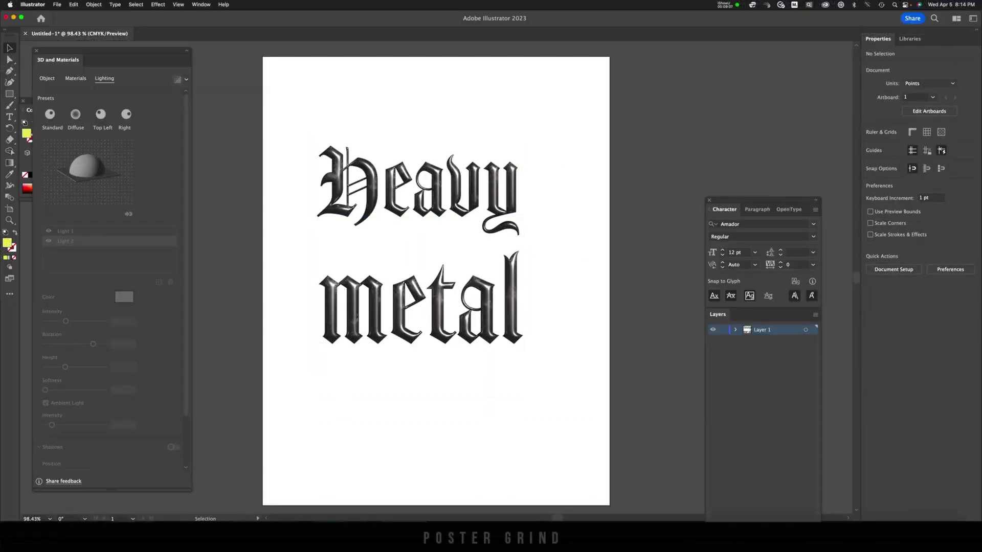
drag(310, 113, 529, 200)
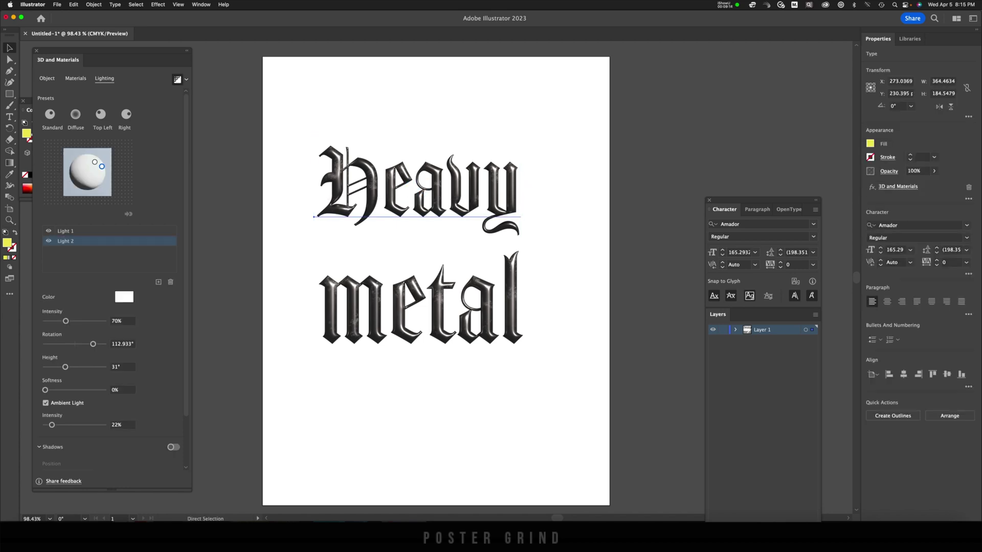
key(super+c)
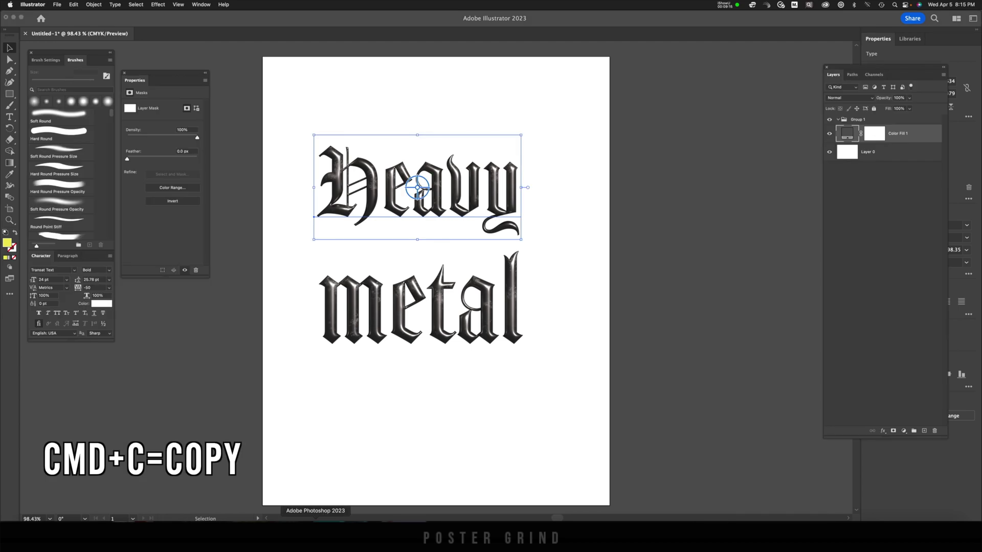
key(super+Tab)
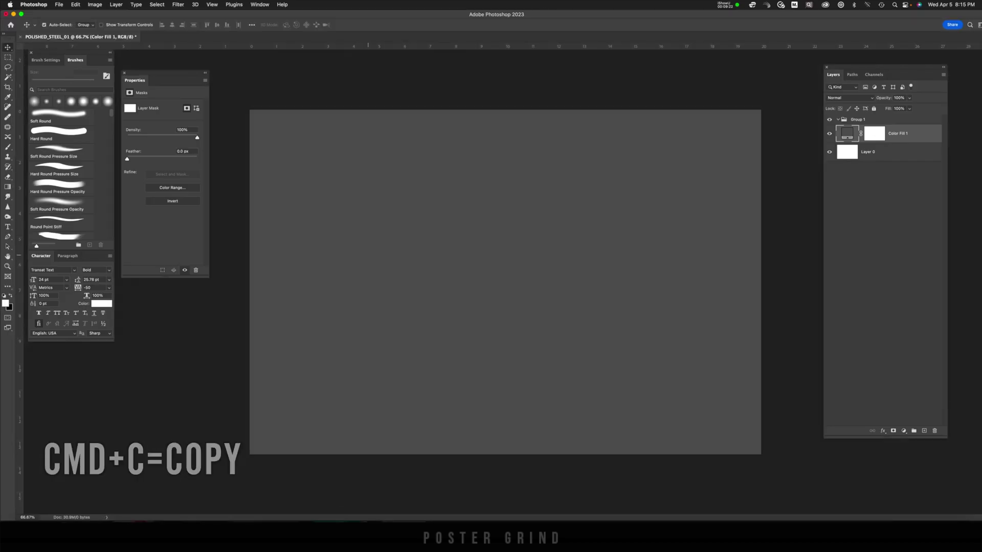
key(super+v)
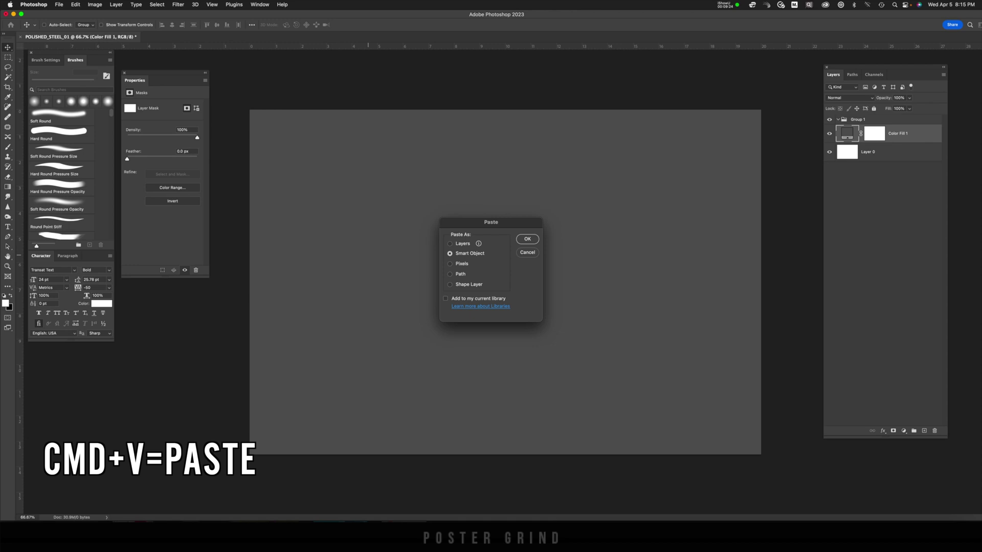
key(Return)
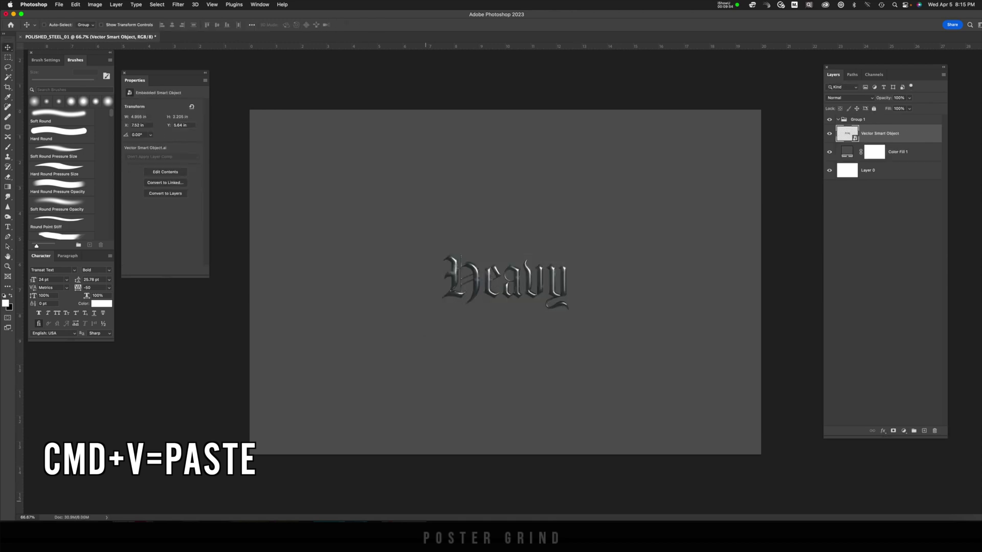
Return to Illustrator, copy the rendered word "metal" and paste it into the Photoshop document as a Smart Object.
click(362, 535)
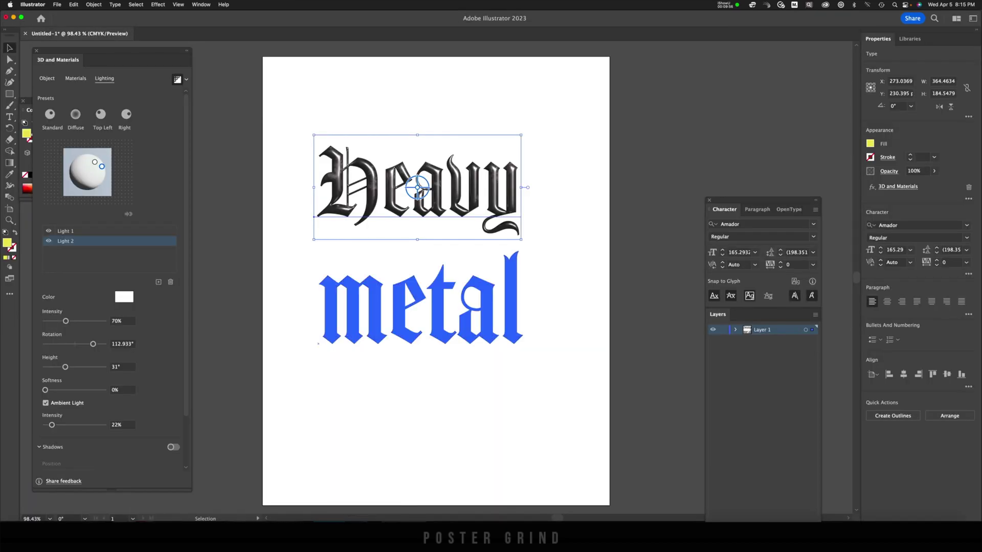
click(489, 300)
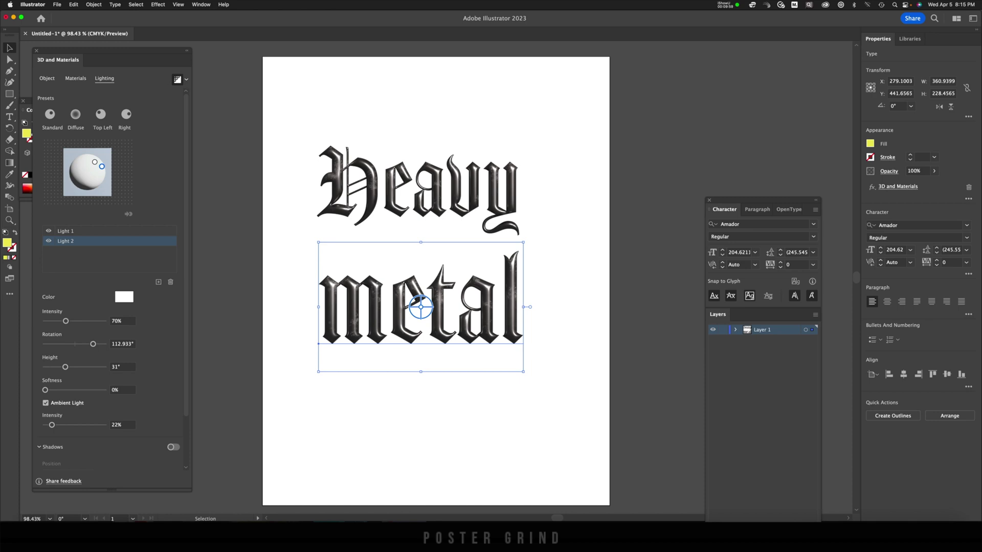
key(a)
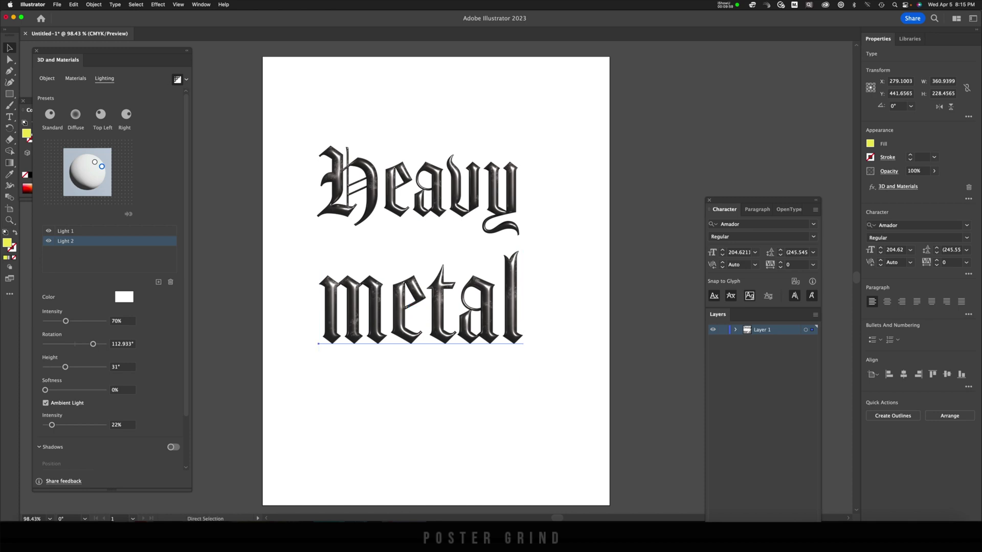
click(412, 314)
key(super+Tab)
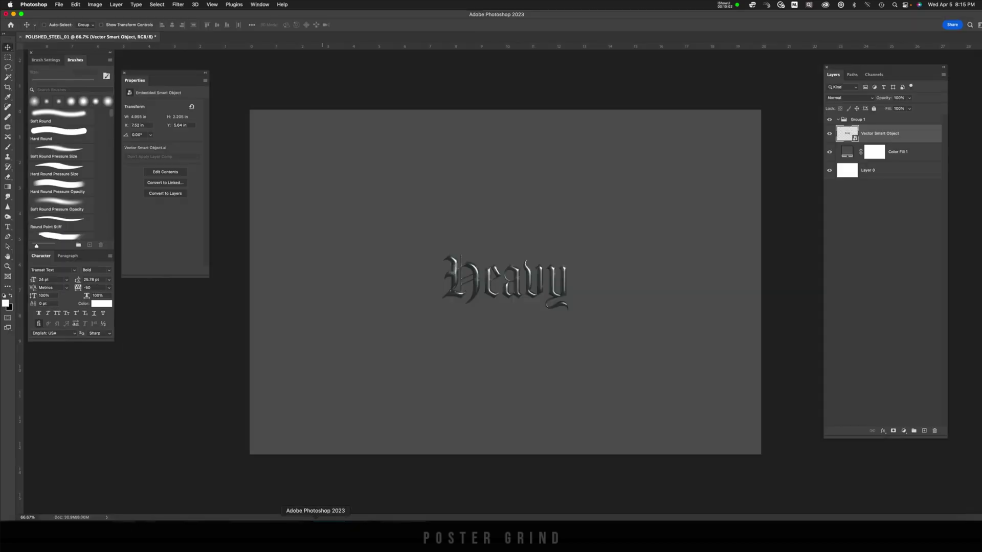
key(super+v)
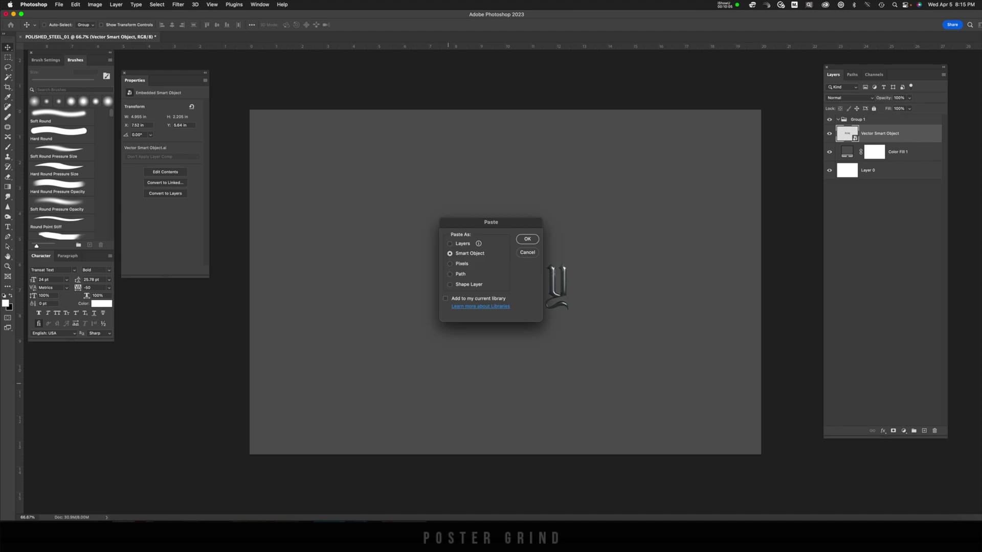
key(Return)
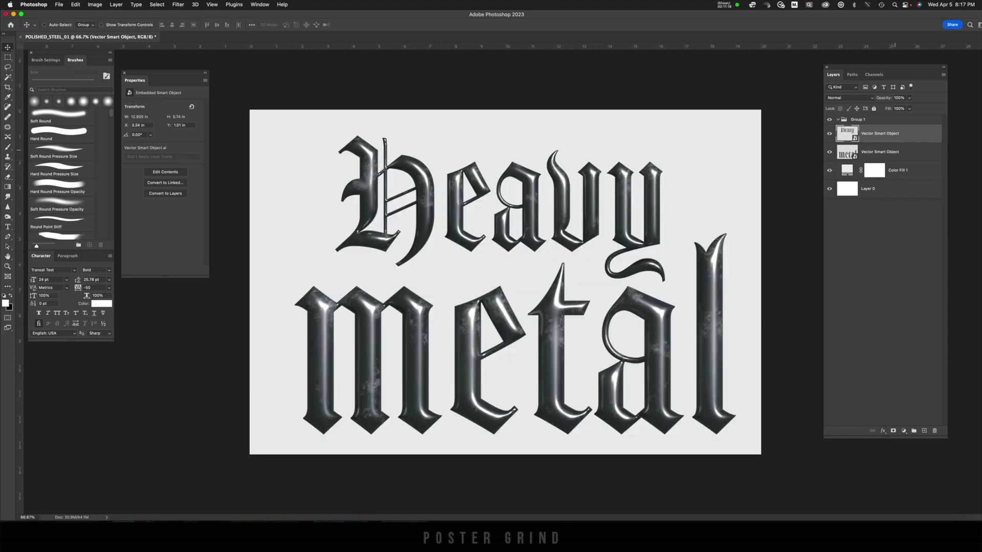
Group the two lettering layers and clip a Curves adjustment to the group, with a midtone point at input 148, output 152.
shift+click(899, 151)
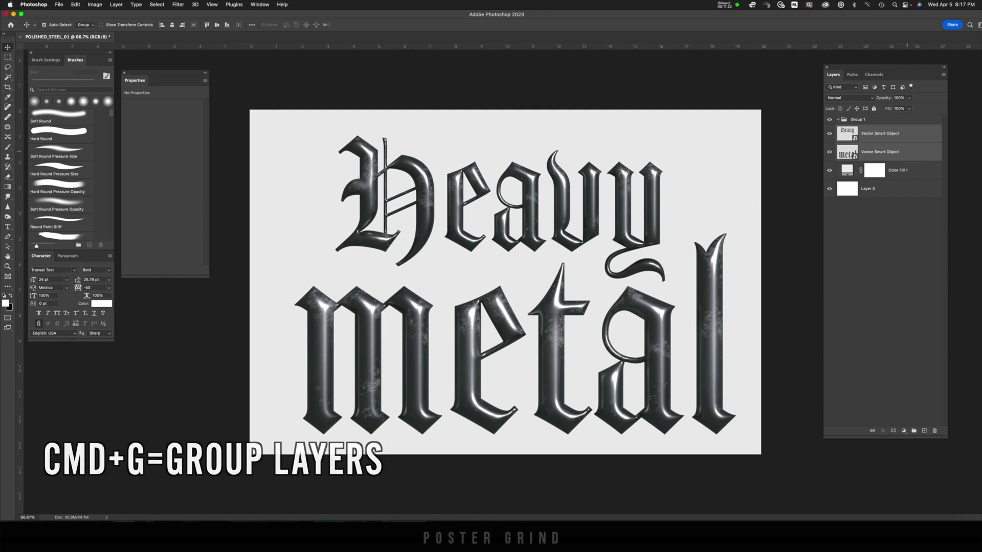
key(super+g)
click(904, 431)
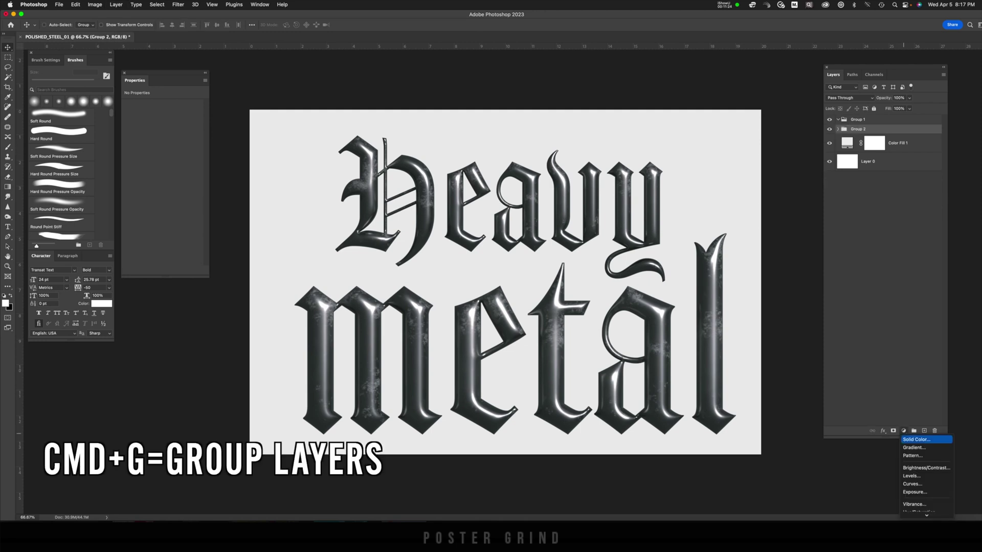
click(912, 484)
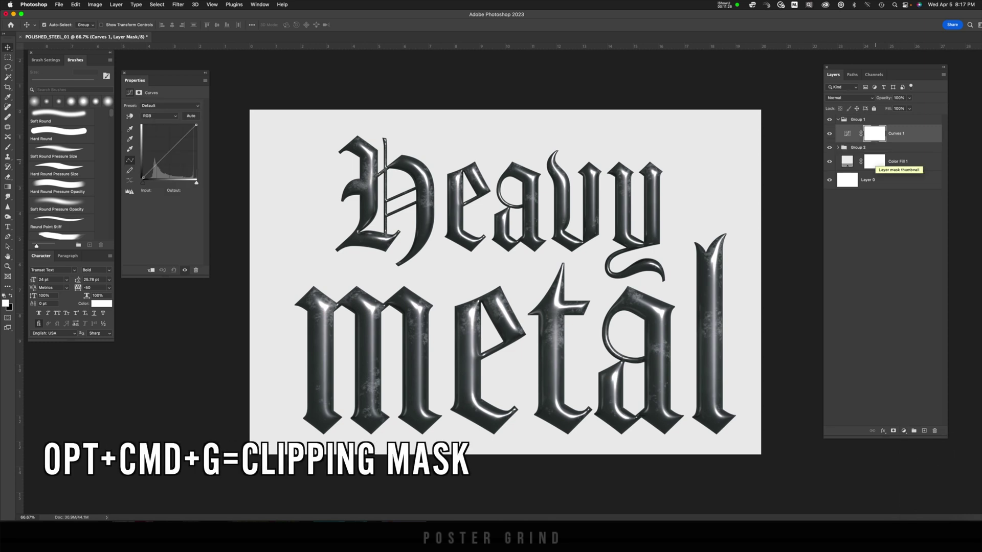
key(alt+super+g)
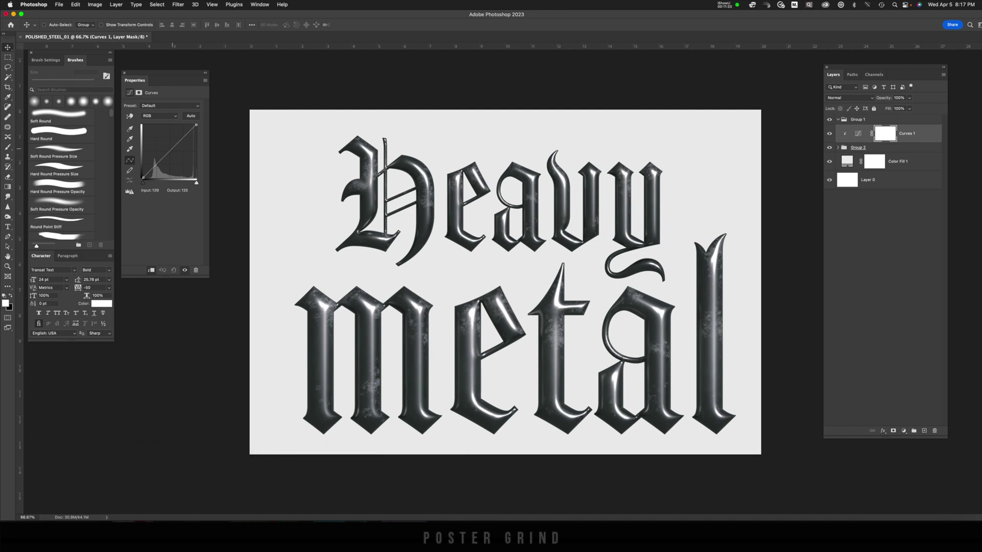
mouse_move(175, 148)
mouse_down()
mouse_move(175, 139)
mouse_move(174, 149)
mouse_up()
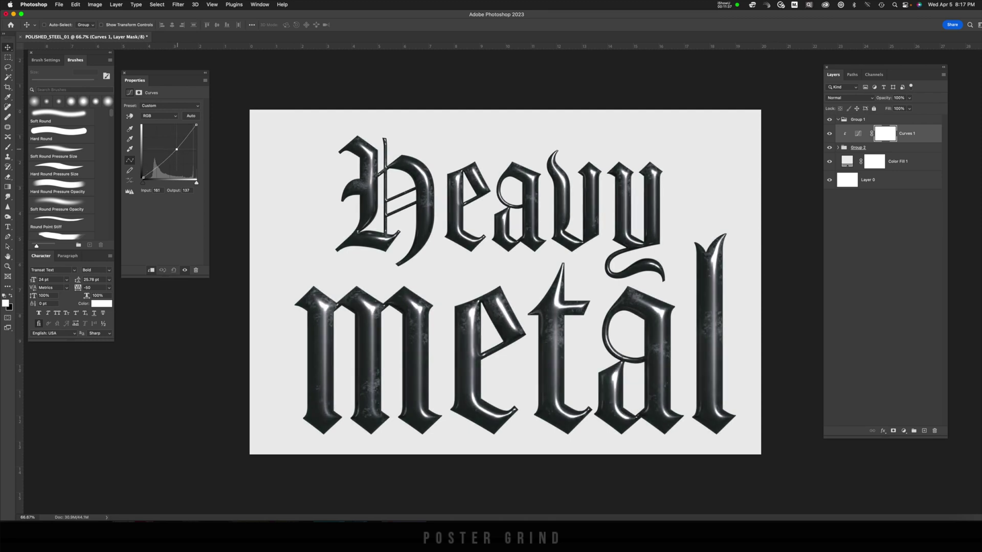
Add a Hue/Saturation adjustment clipped to the lettering group, with Hue +23 and Saturation +48.
click(904, 431)
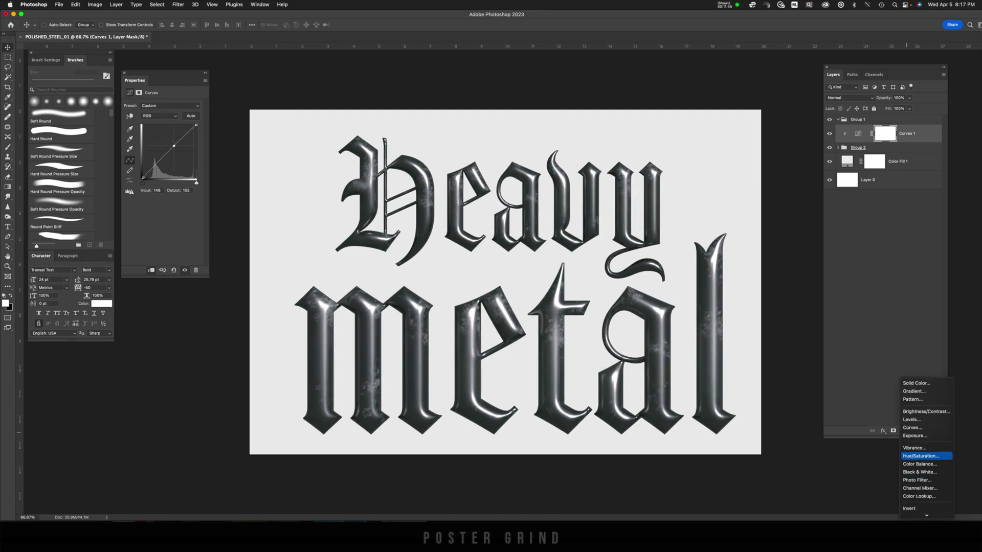
click(921, 456)
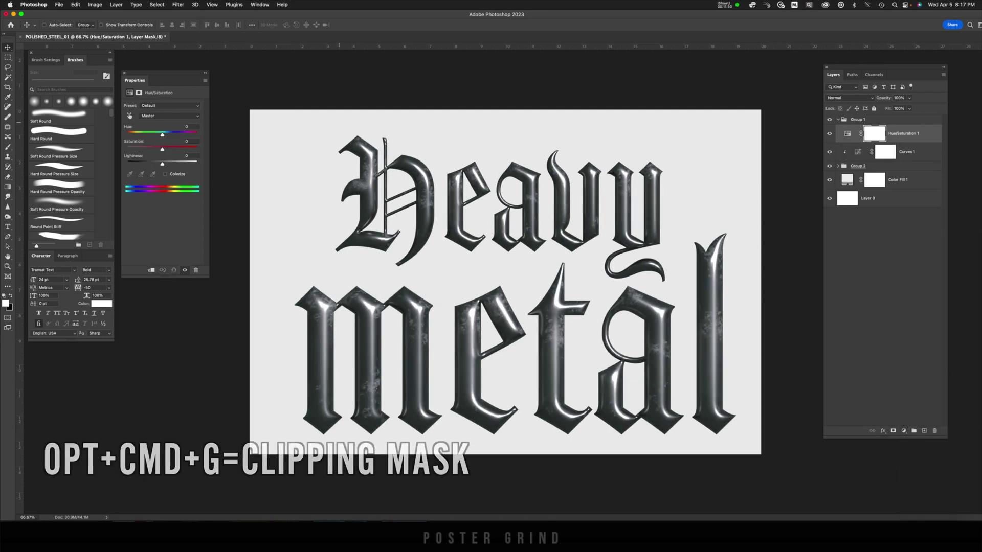
key(alt+super+g)
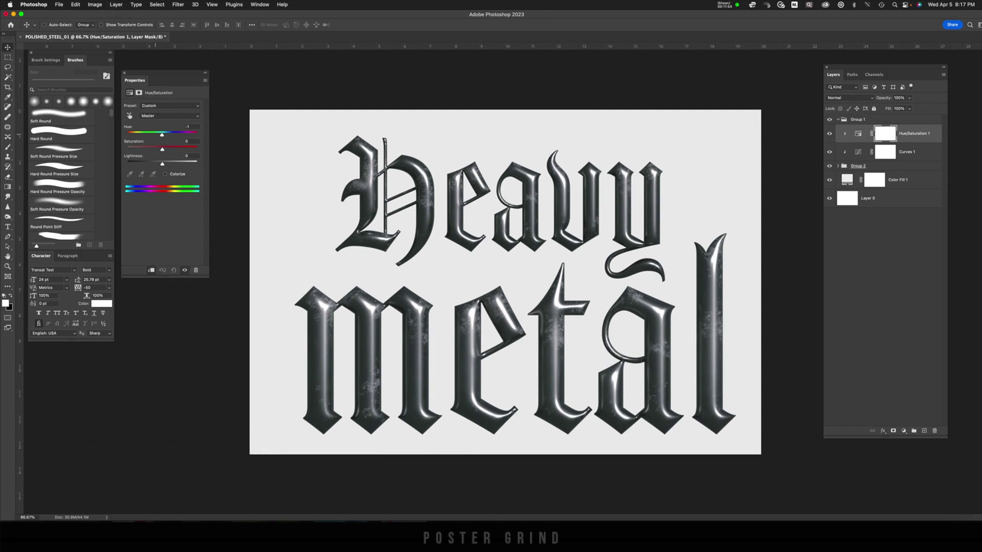
drag(163, 135, 173, 134)
drag(162, 150, 180, 134)
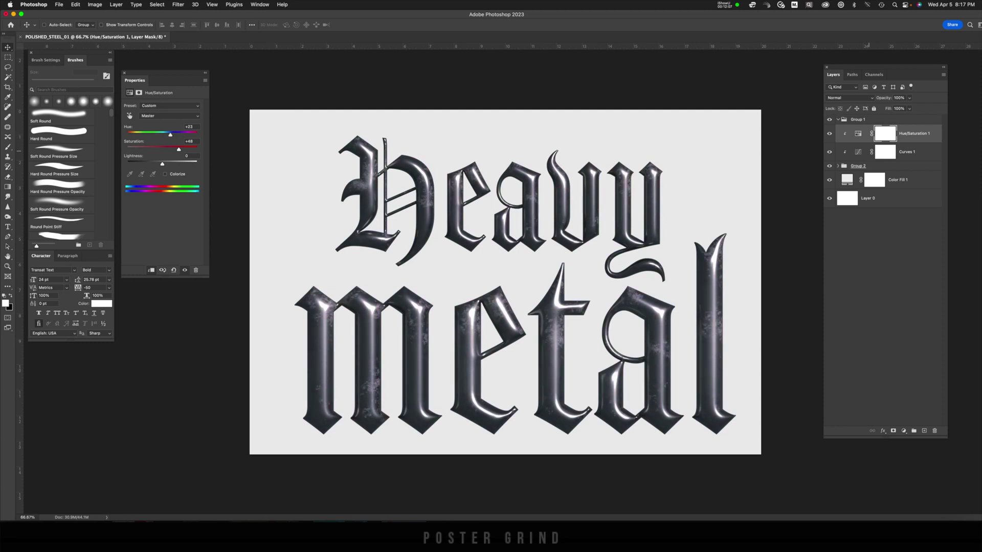